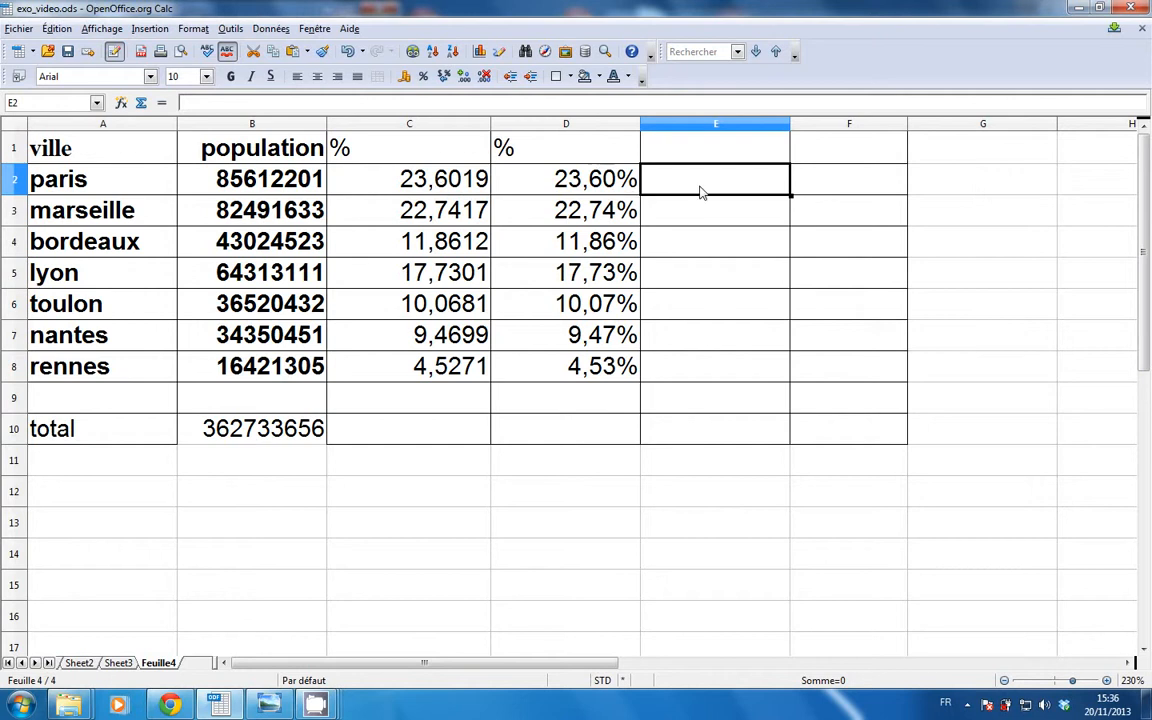
Step: Examine the decimal places option in the number format settings for cells E2:E8, leaving the format as it is
left_click_drag(700, 192, 707, 365)
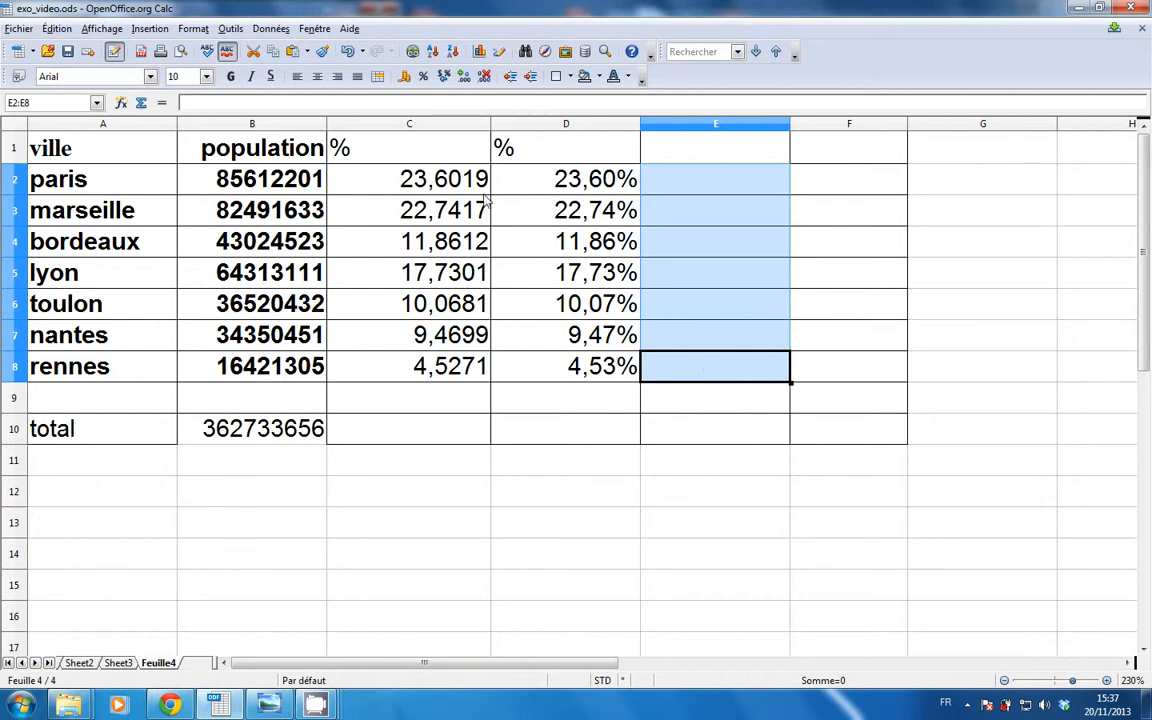
left_click(195, 29)
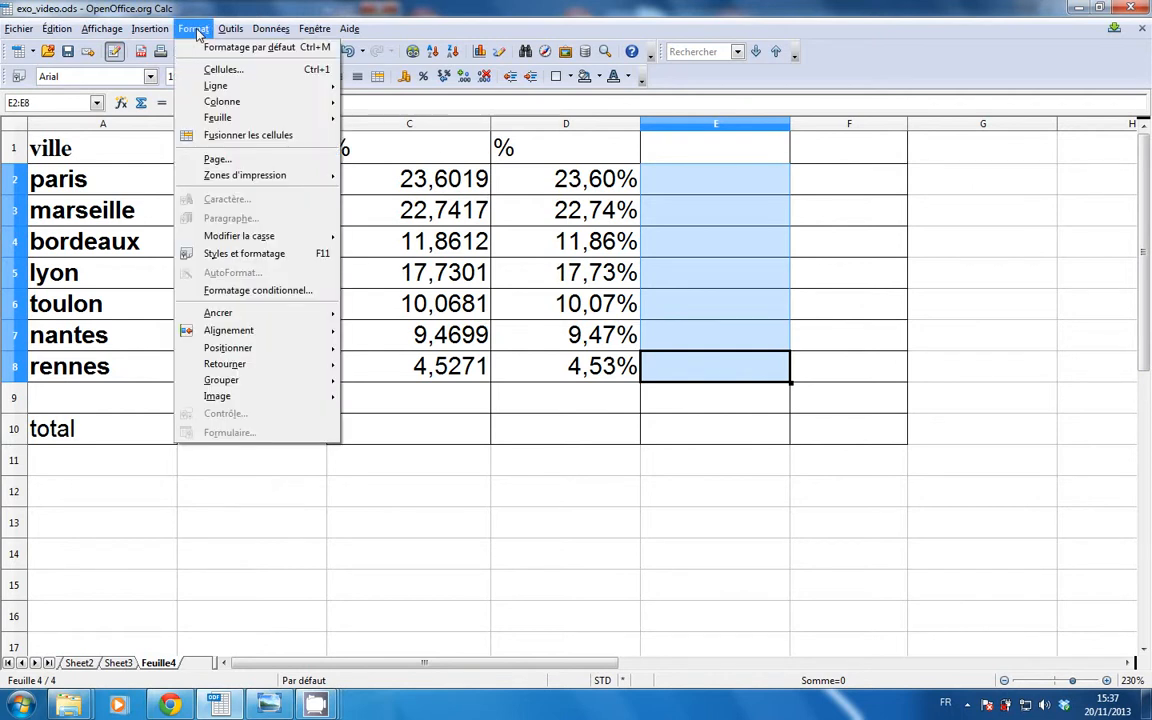
left_click(199, 76)
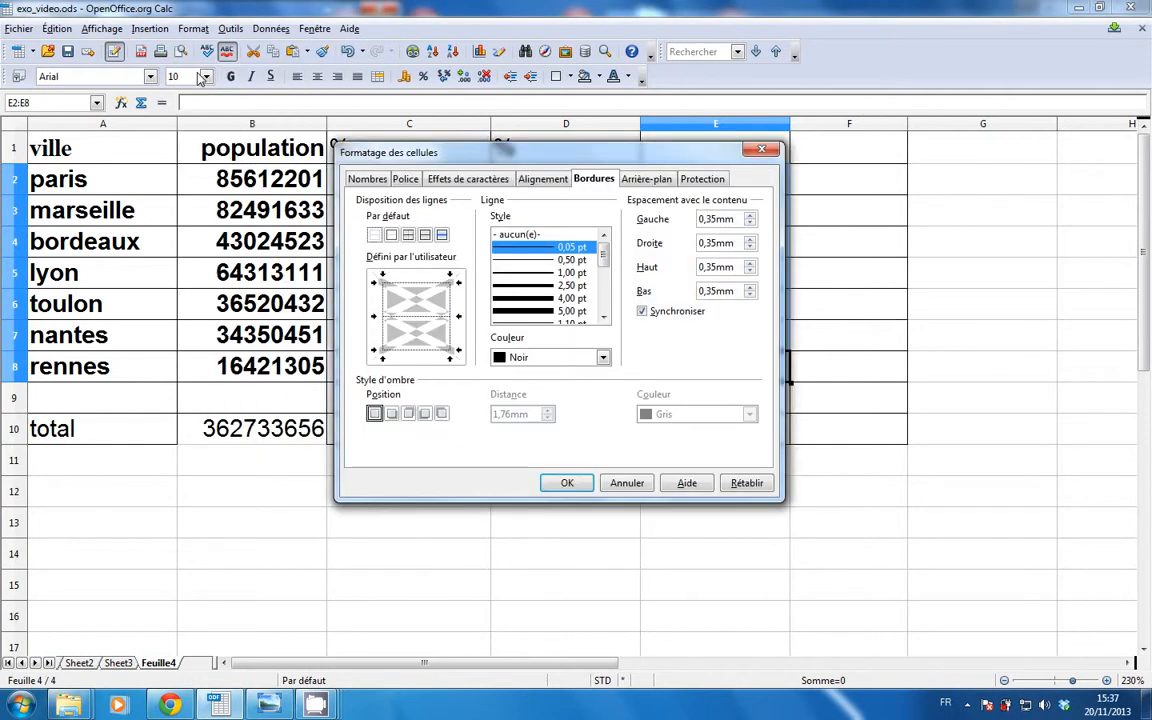
left_click_drag(497, 150, 387, 140)
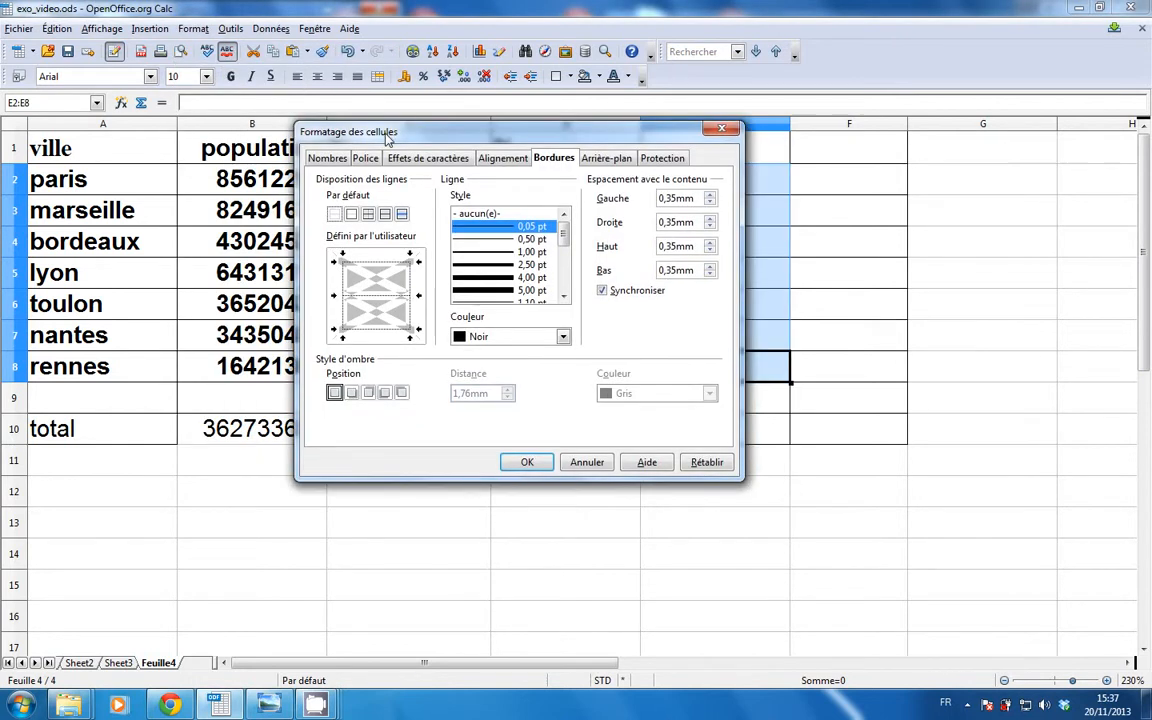
left_click(325, 161)
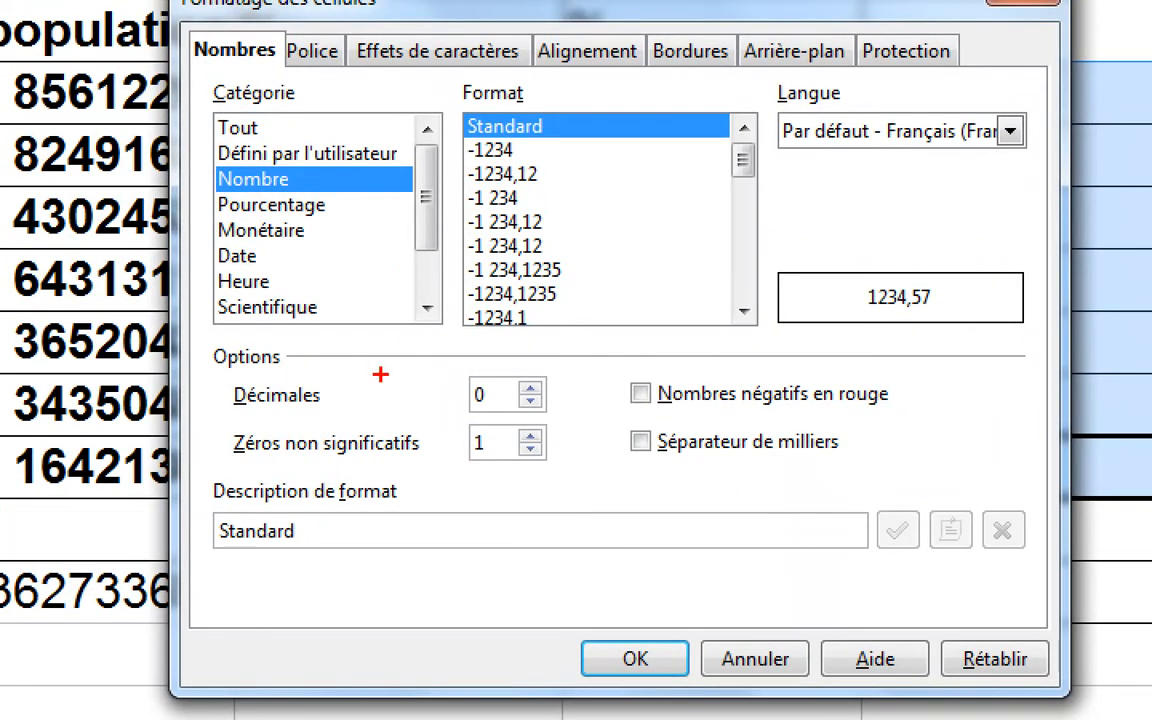
mouse_move(535, 353)
left_mouse_down()
mouse_move(230, 362)
mouse_move(222, 390)
mouse_move(490, 418)
mouse_move(598, 398)
mouse_move(586, 360)
mouse_move(622, 322)
mouse_move(635, 336)
mouse_move(602, 427)
mouse_move(621, 414)
left_mouse_up()
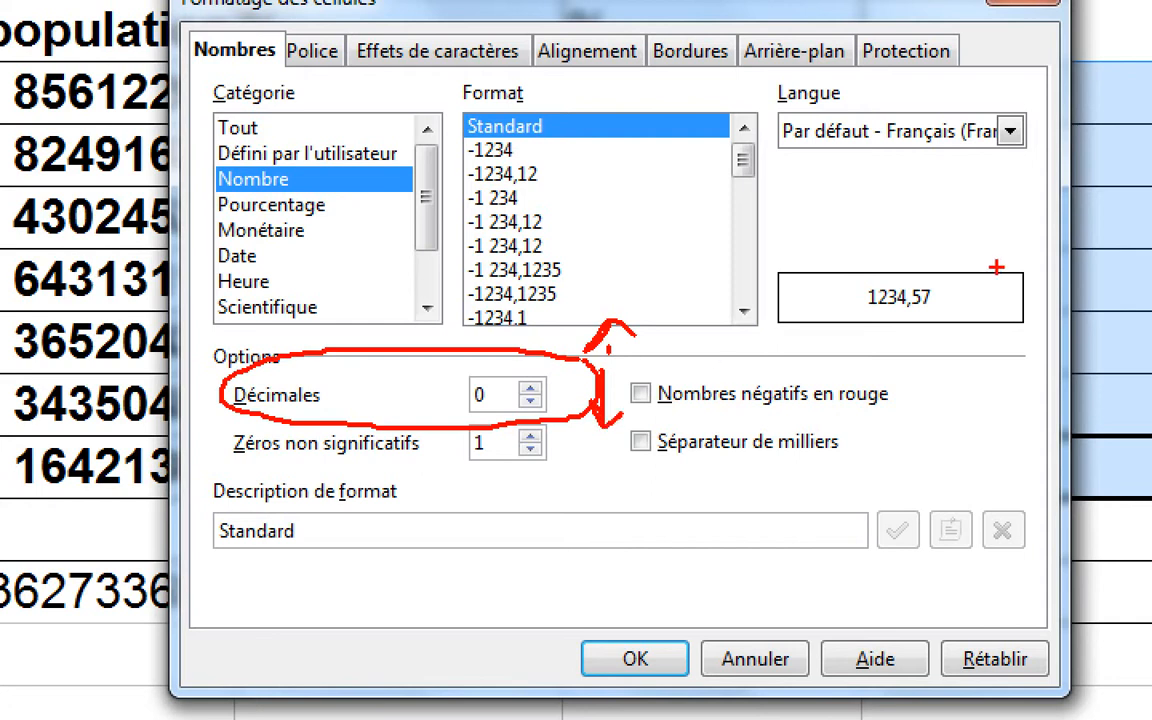
mouse_move(996, 268)
left_mouse_down()
mouse_move(900, 247)
mouse_move(909, 356)
mouse_move(995, 265)
left_mouse_up()
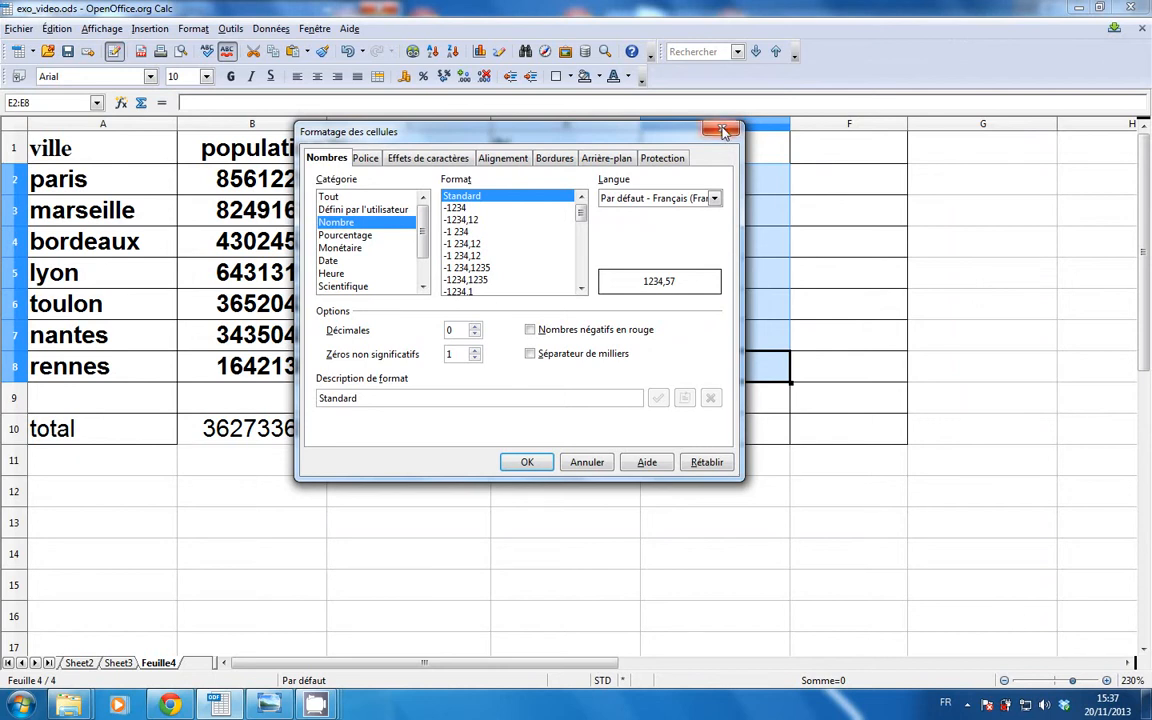
left_click(725, 133)
Step: Start a function in cell E2 with the function wizard and limit the function list to the Mathématique category
left_click(672, 183)
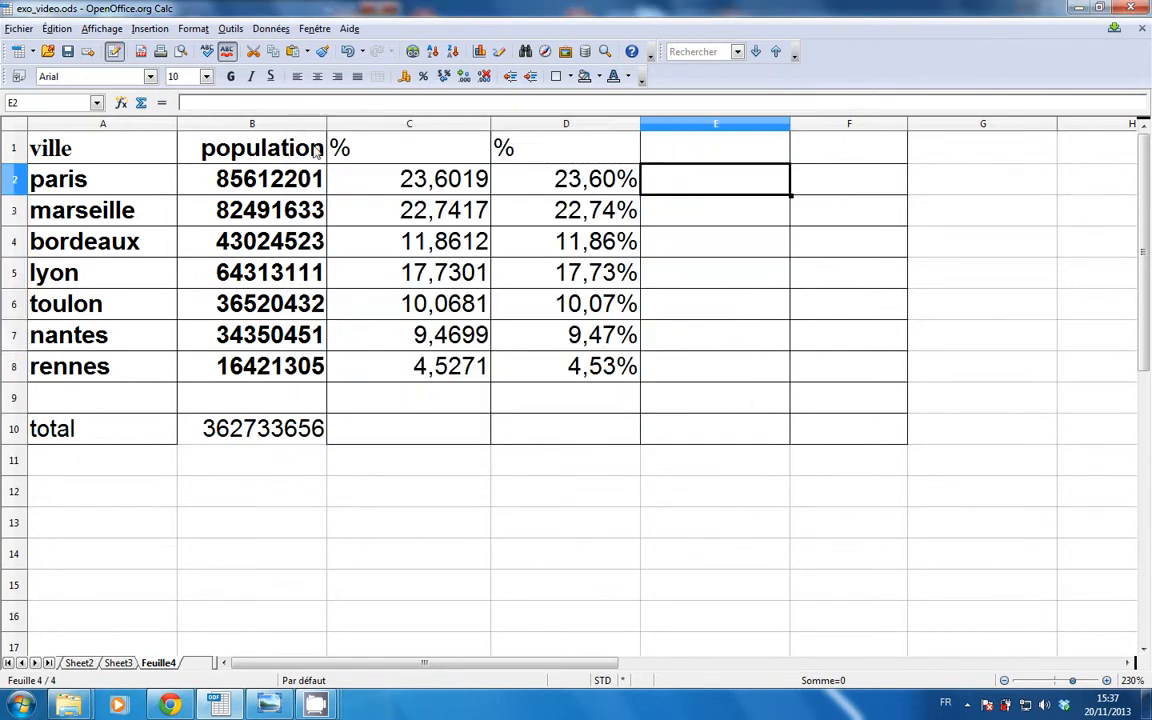
left_click(122, 103)
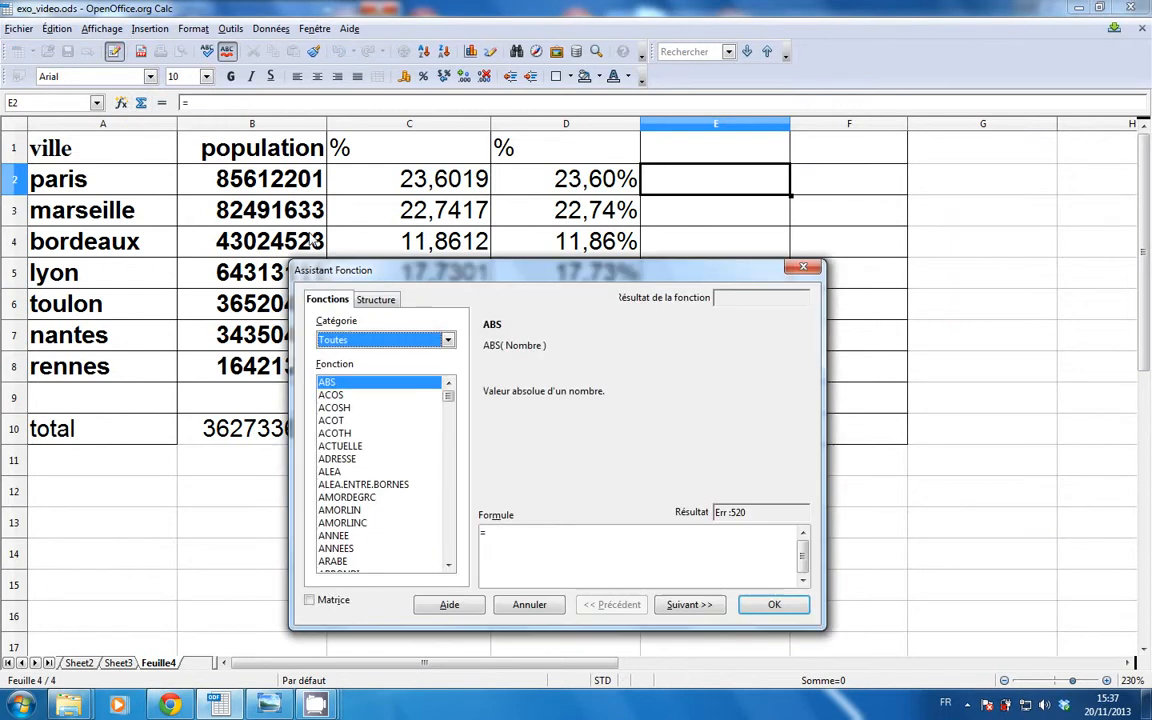
left_click_drag(395, 275, 346, 233)
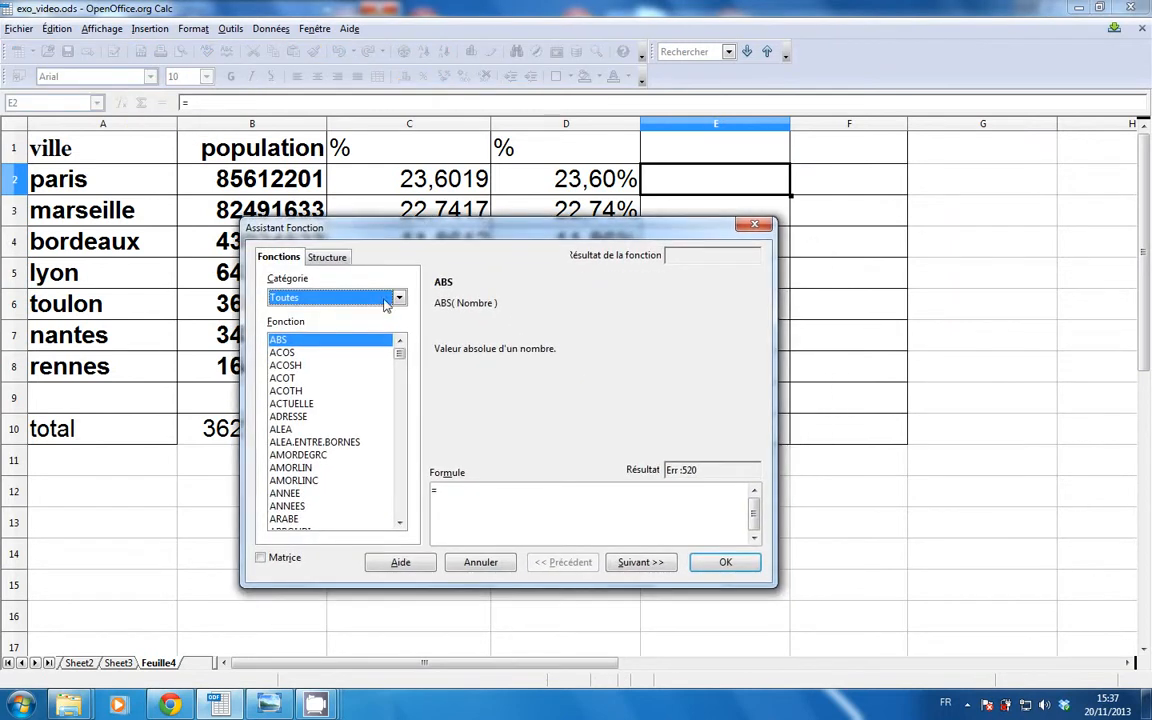
left_click(400, 298)
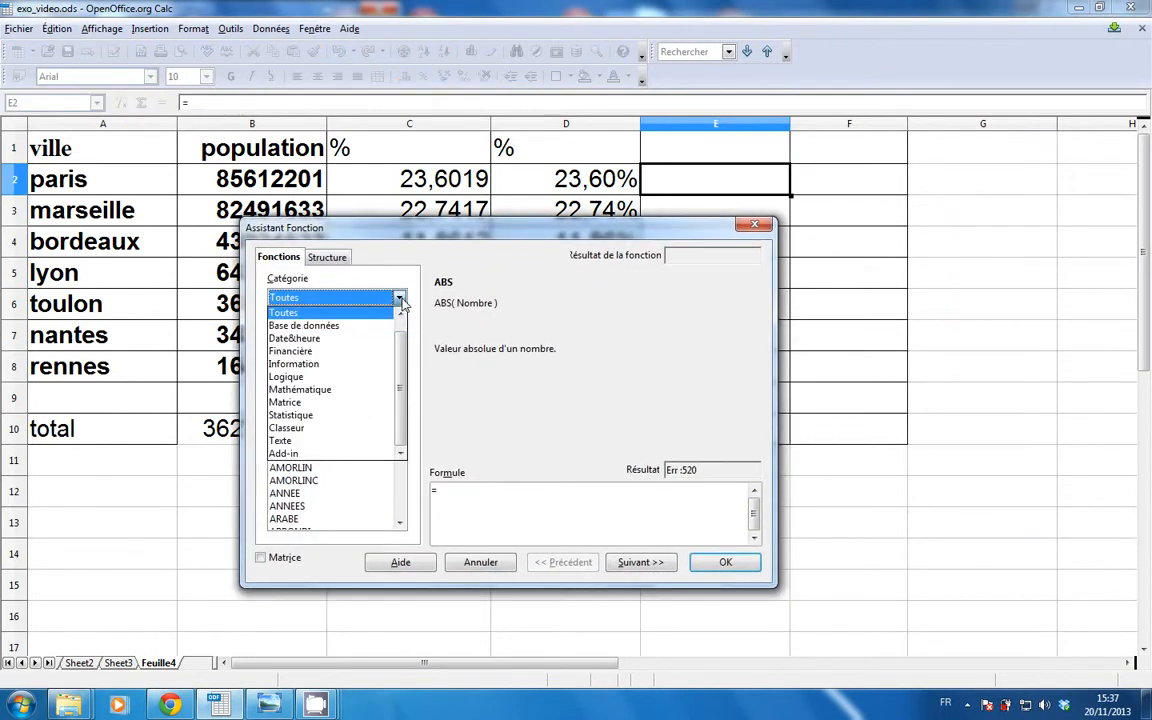
left_click(373, 399)
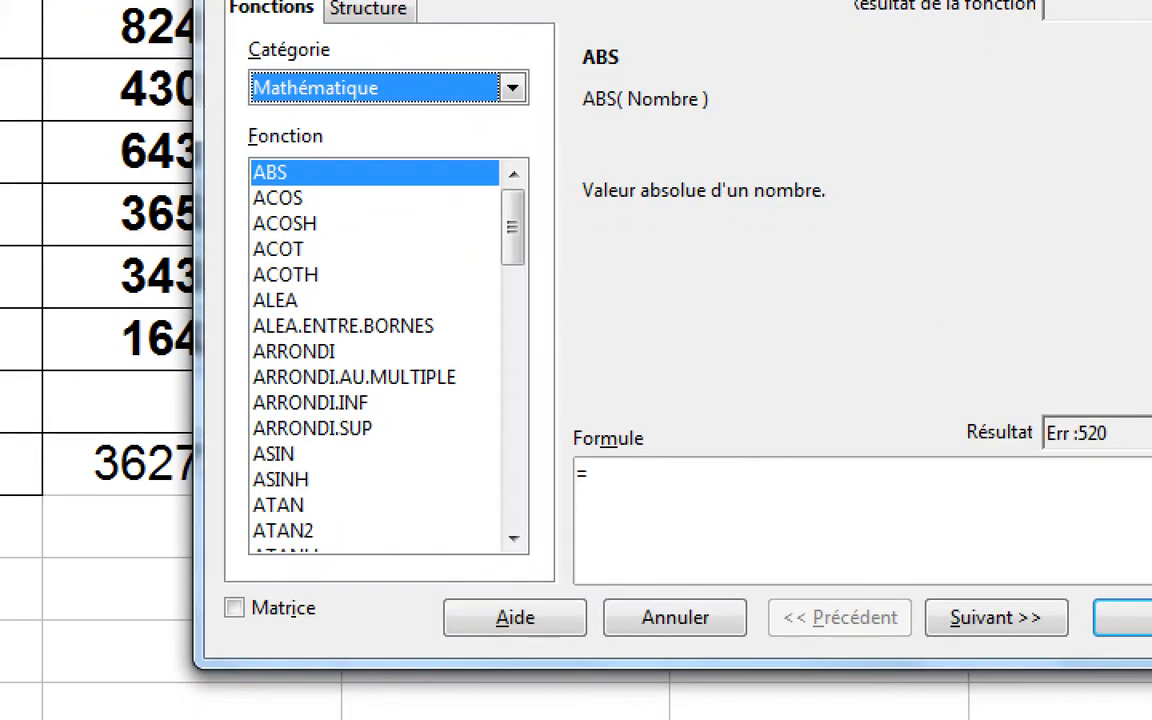
mouse_move(371, 47)
left_mouse_down()
mouse_move(257, 44)
mouse_move(405, 112)
left_mouse_up()
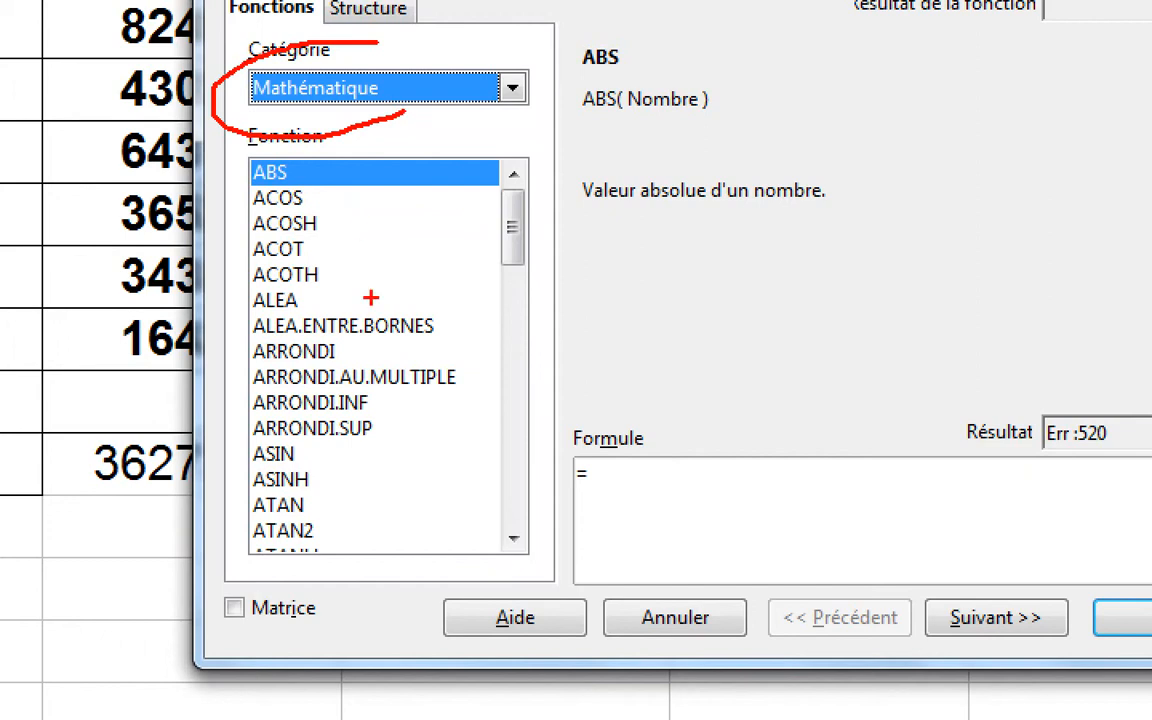
mouse_move(362, 338)
left_mouse_down()
mouse_move(226, 342)
mouse_move(348, 362)
mouse_move(397, 350)
mouse_move(352, 340)
left_mouse_up()
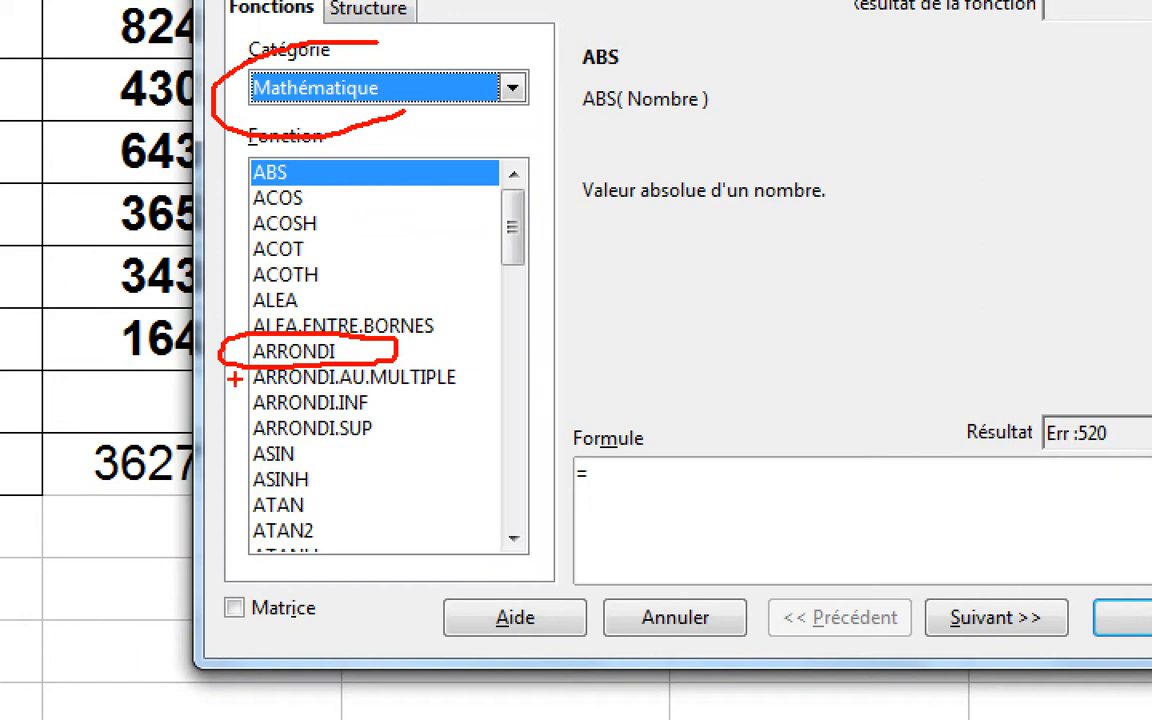
mouse_move(238, 364)
left_mouse_down()
mouse_move(224, 411)
mouse_move(248, 444)
left_mouse_up()
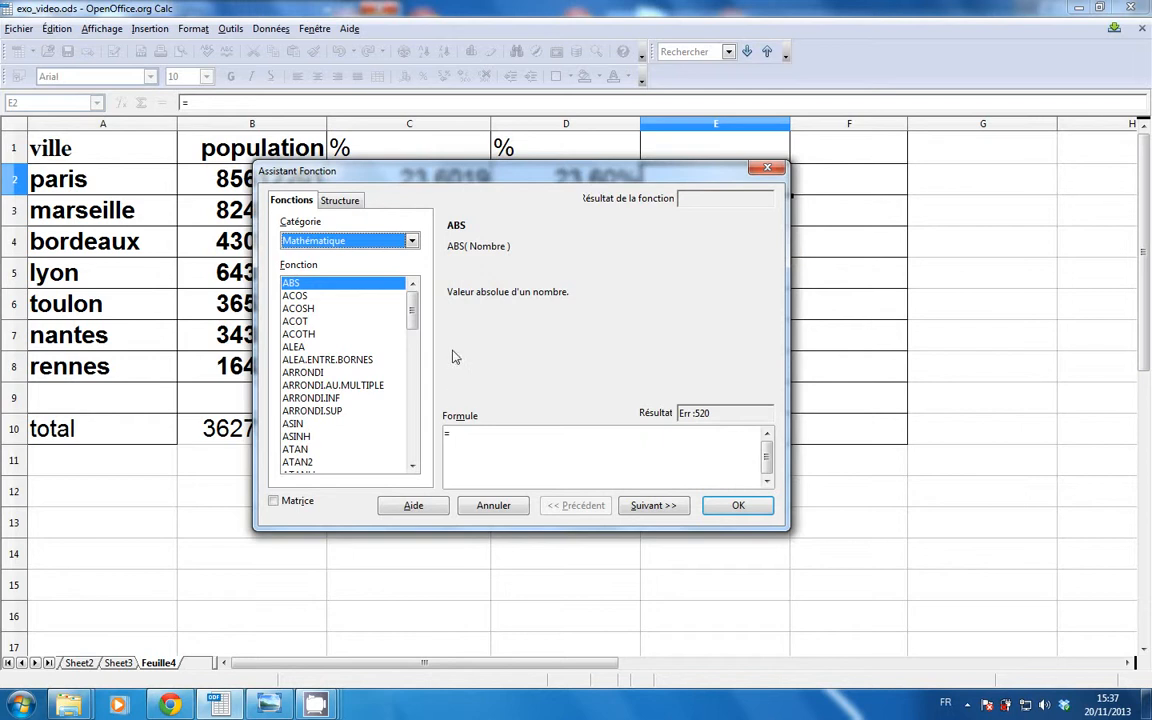
Step: Choose the ARRONDI function for cell E2 and proceed to its arguments
left_click(311, 373)
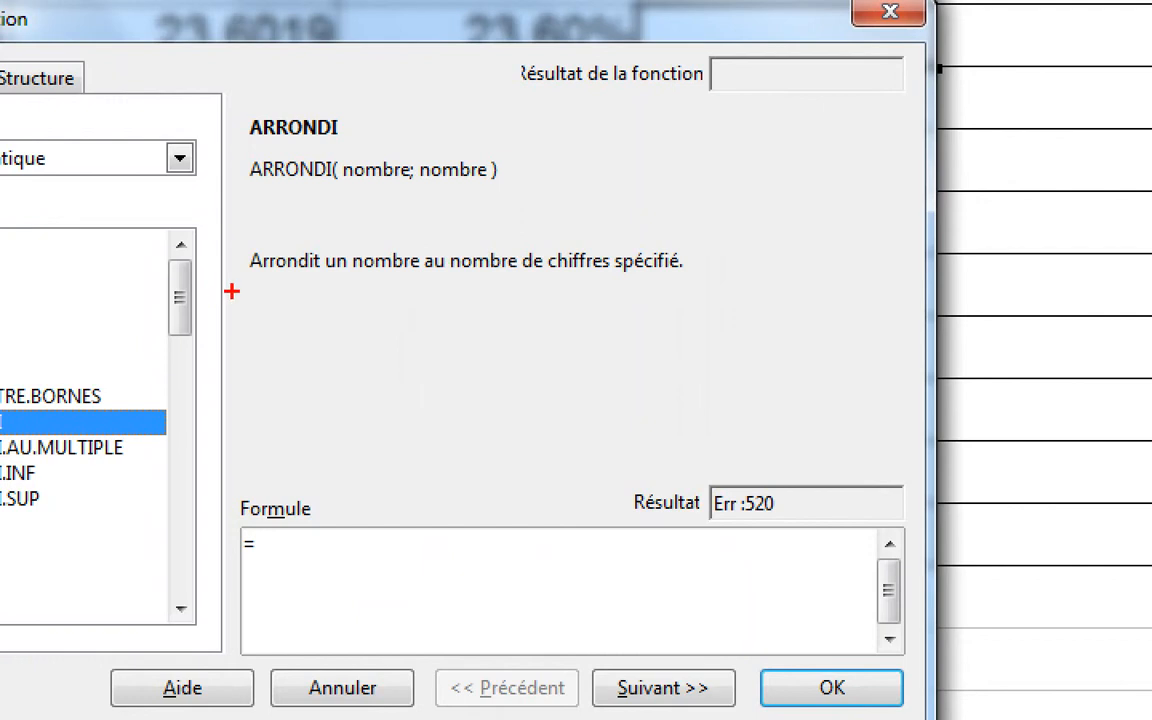
left_click_drag(232, 290, 792, 283)
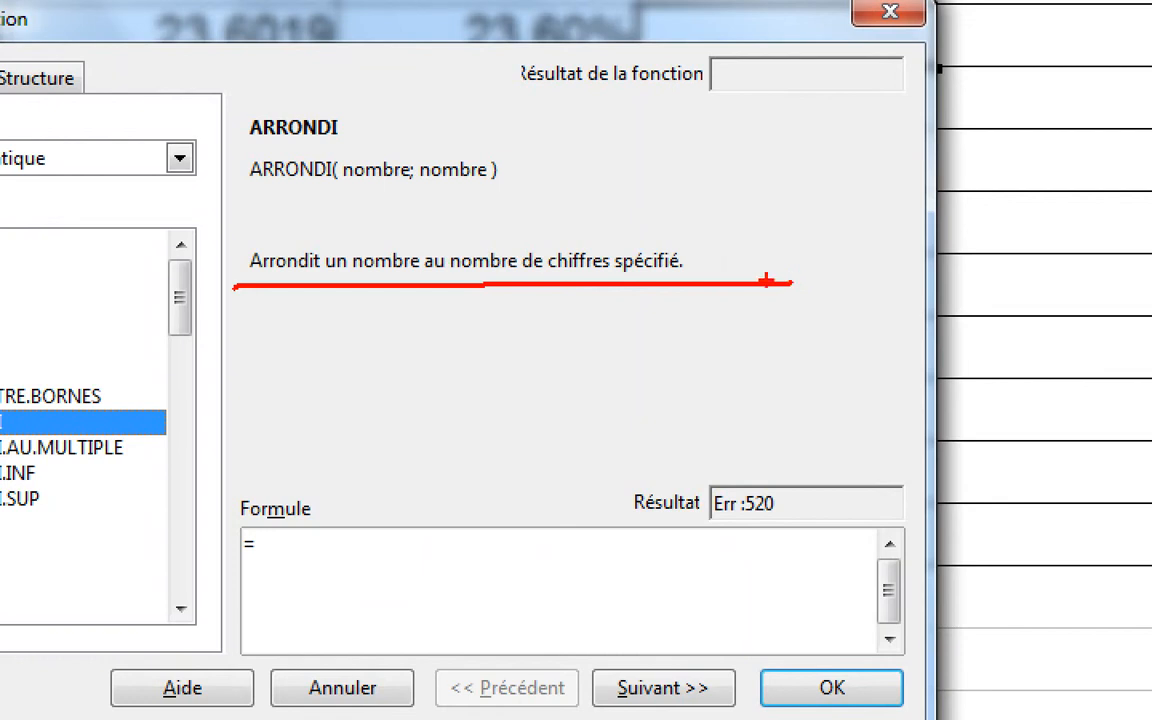
mouse_move(66, 409)
left_mouse_down()
mouse_move(22, 395)
mouse_move(8, 425)
mouse_move(125, 418)
mouse_move(60, 398)
left_mouse_up()
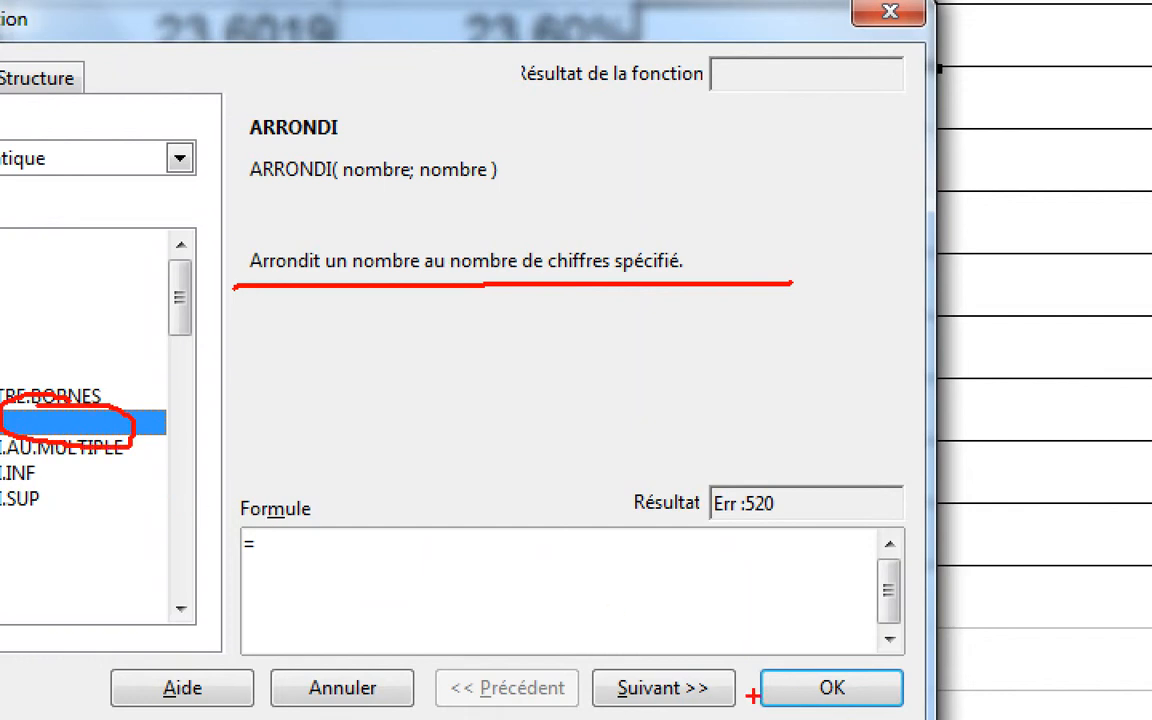
mouse_move(745, 667)
left_mouse_down()
mouse_move(681, 662)
mouse_move(598, 703)
mouse_move(744, 688)
mouse_move(741, 666)
left_mouse_up()
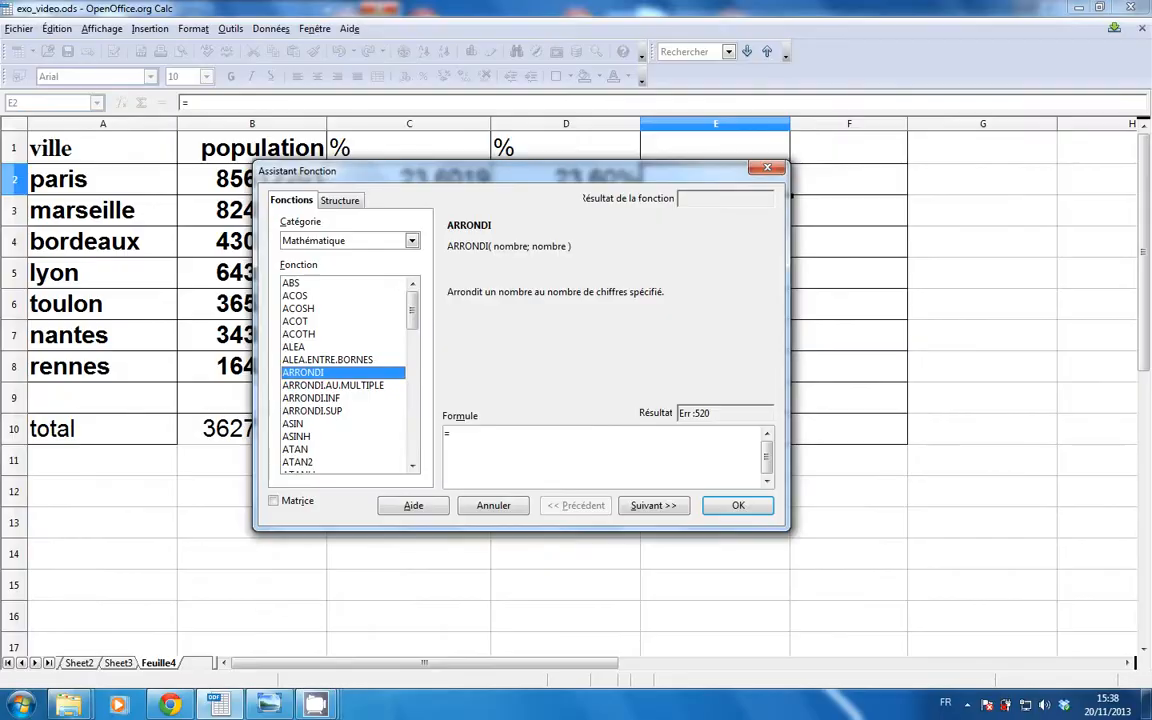
left_click(652, 692)
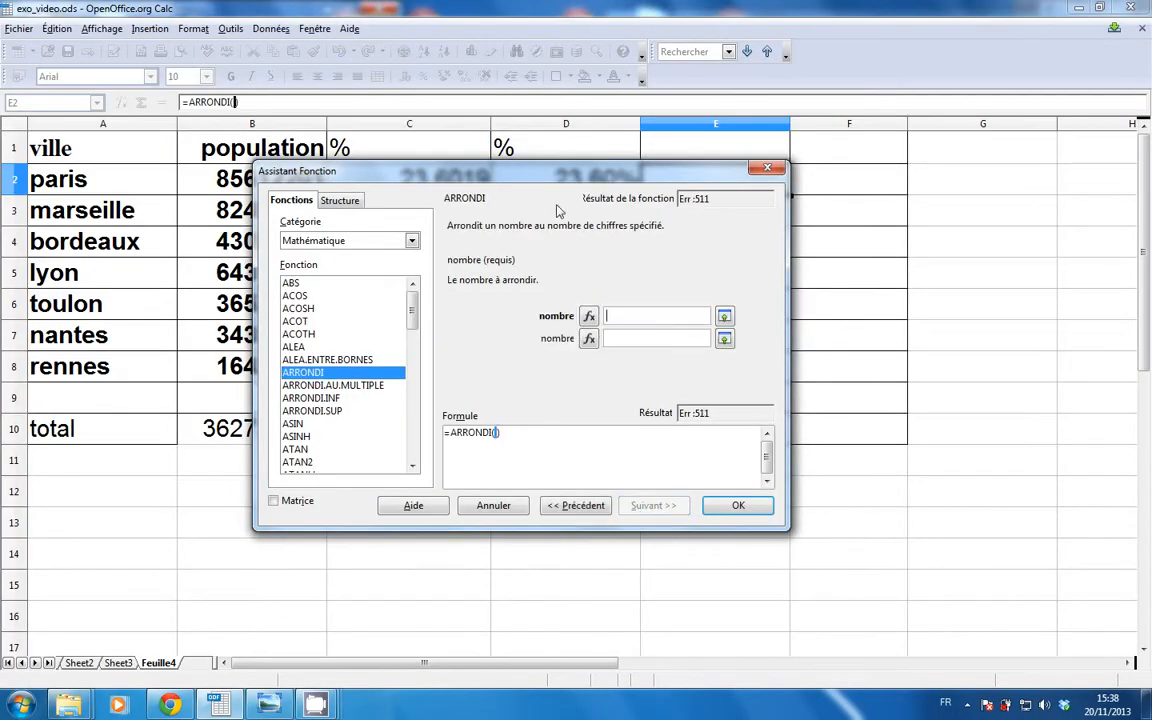
Step: Complete the ARRONDI function in E2 with B2/B10*100 as the number and 1 as the number of digits
left_click_drag(547, 175, 612, 270)
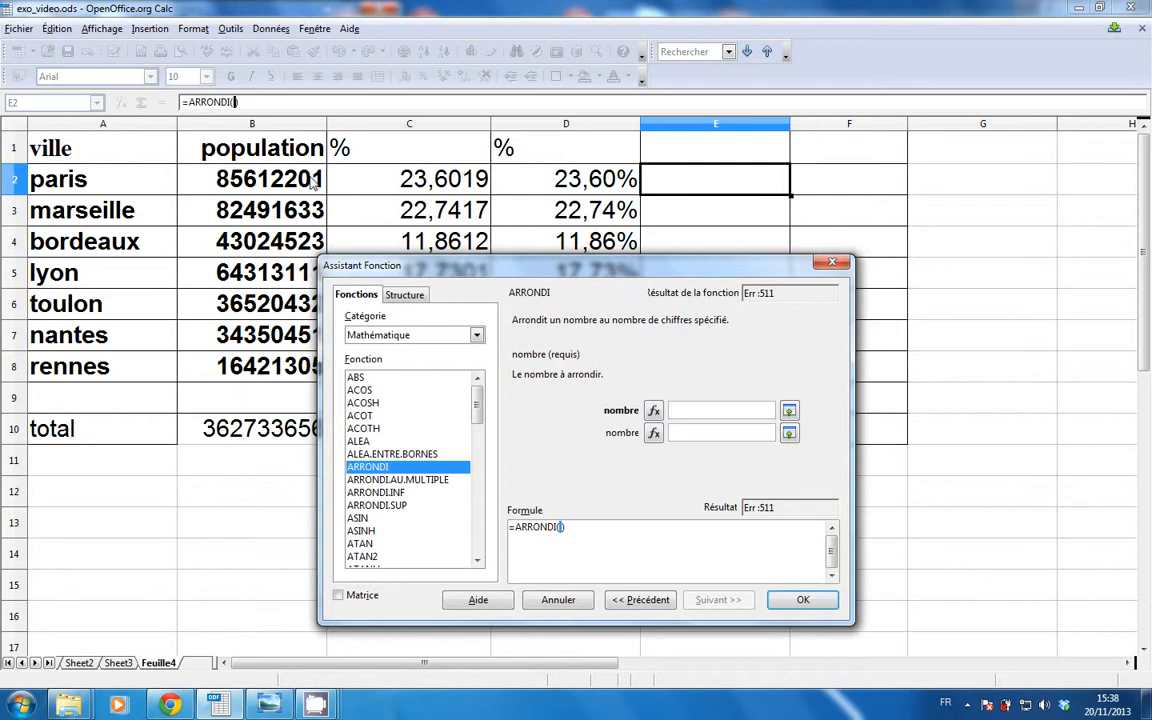
left_click(279, 164)
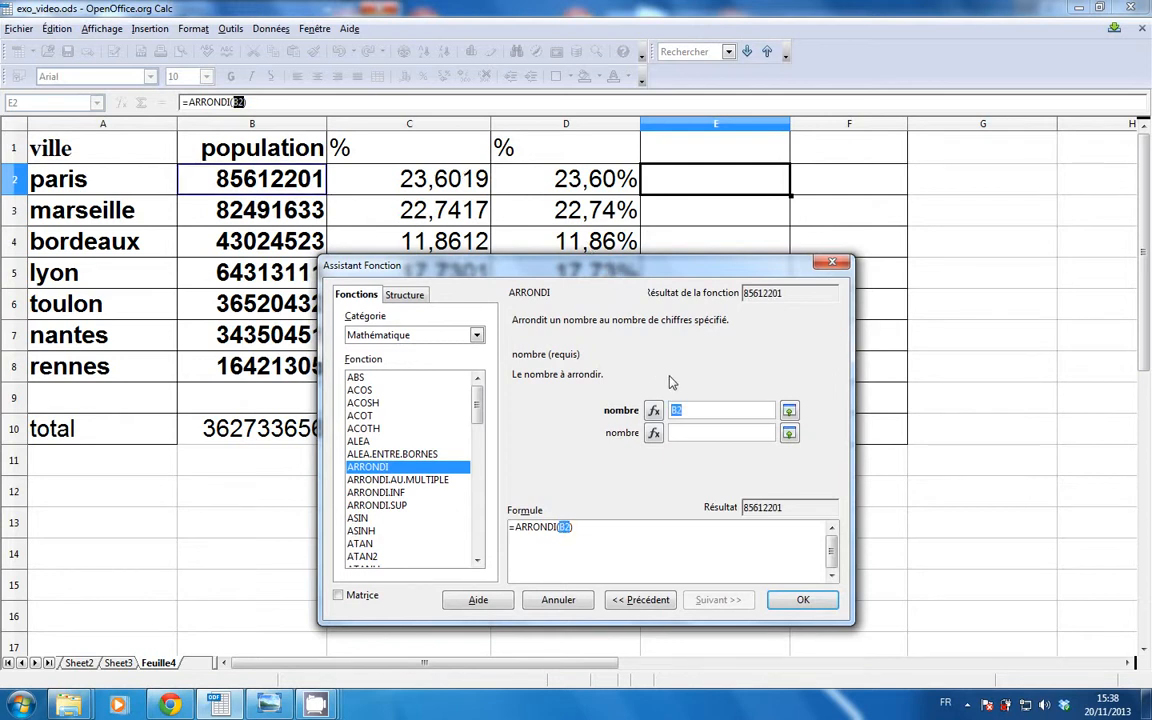
key("Right")
type("/")
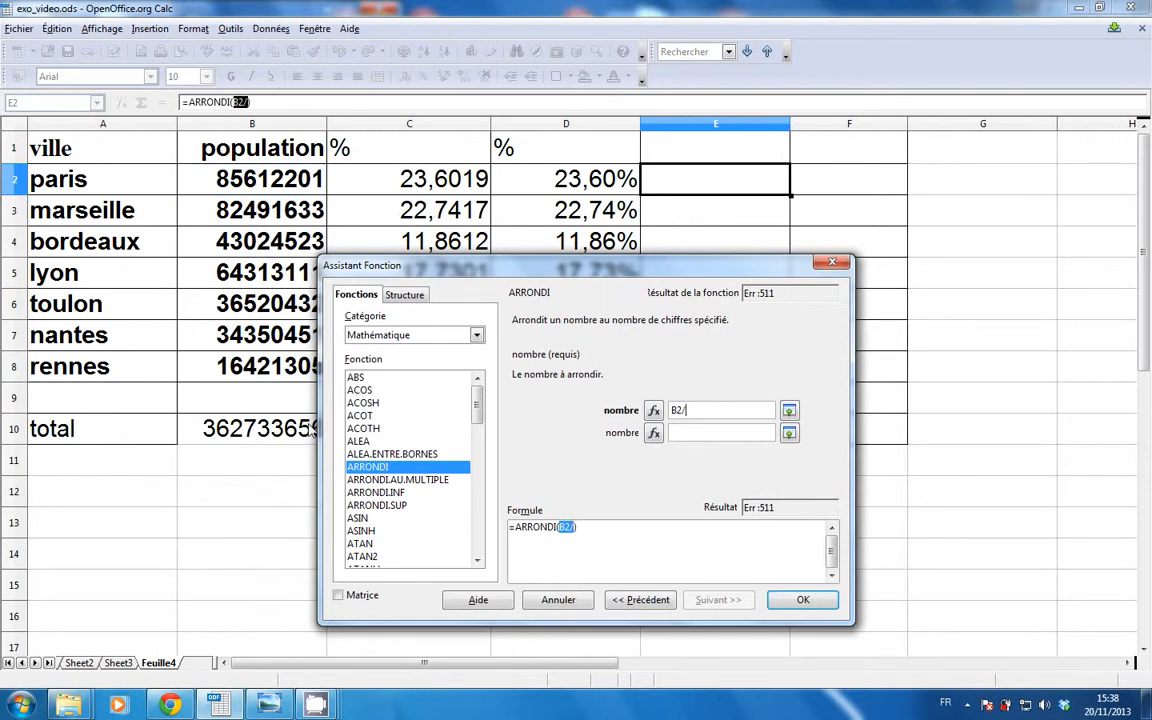
left_click(305, 430)
key("Right")
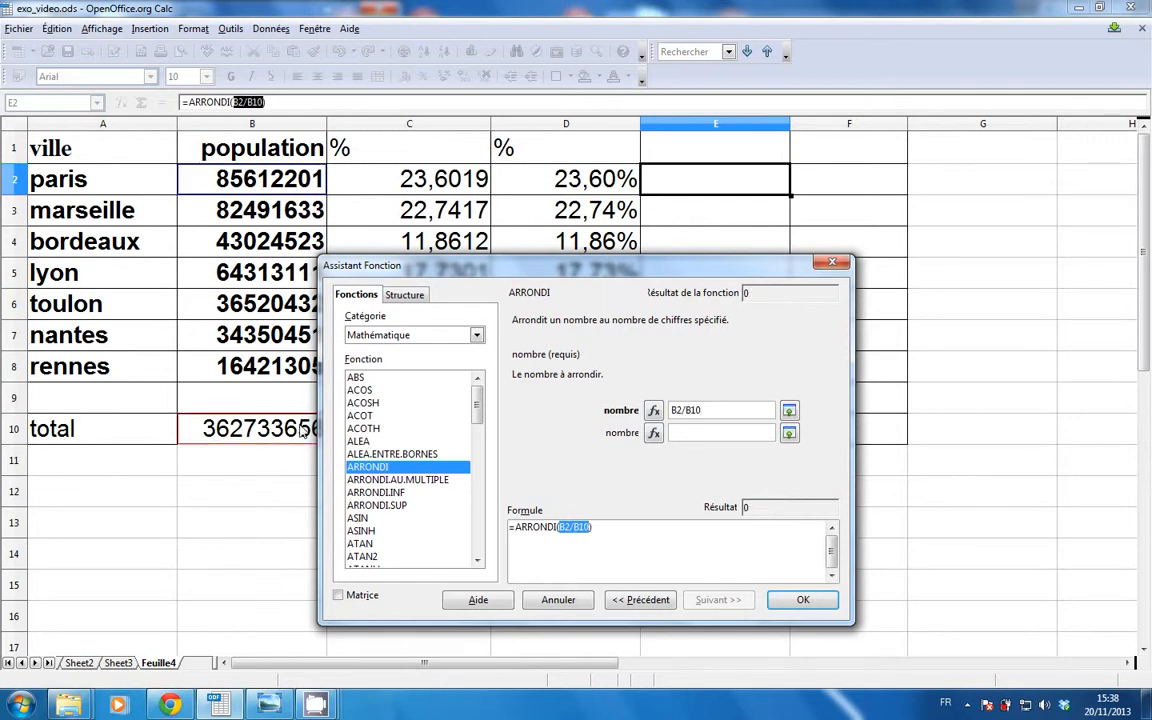
type("*100")
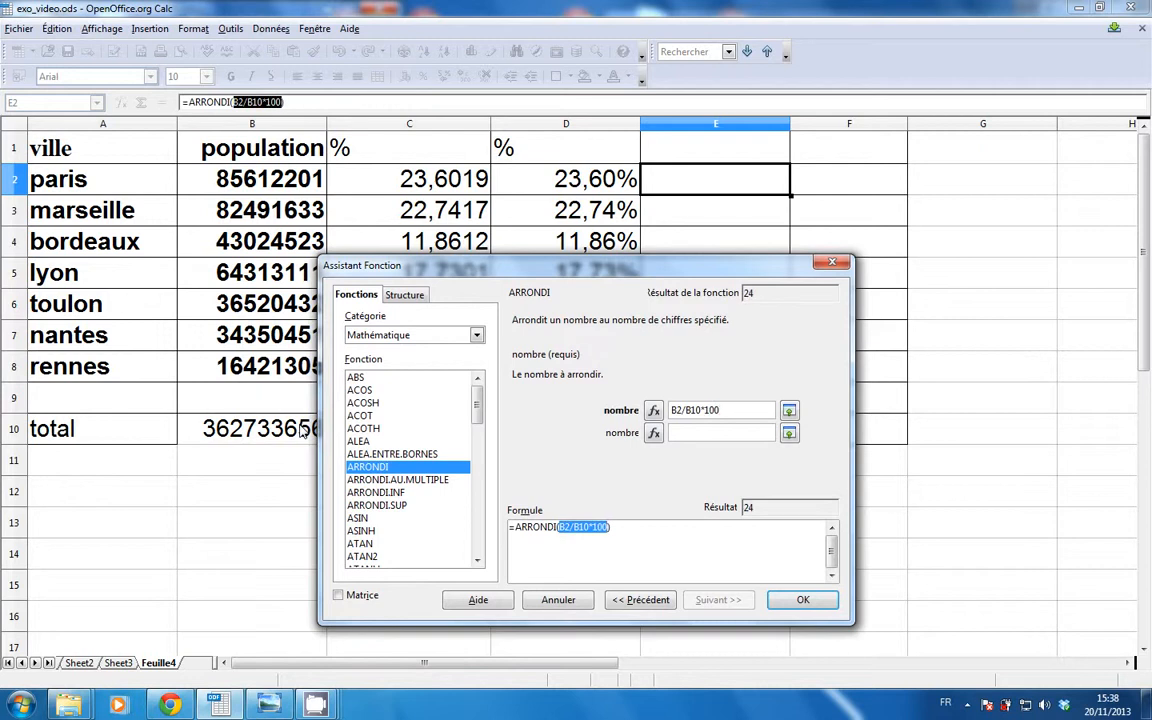
key("Tab")
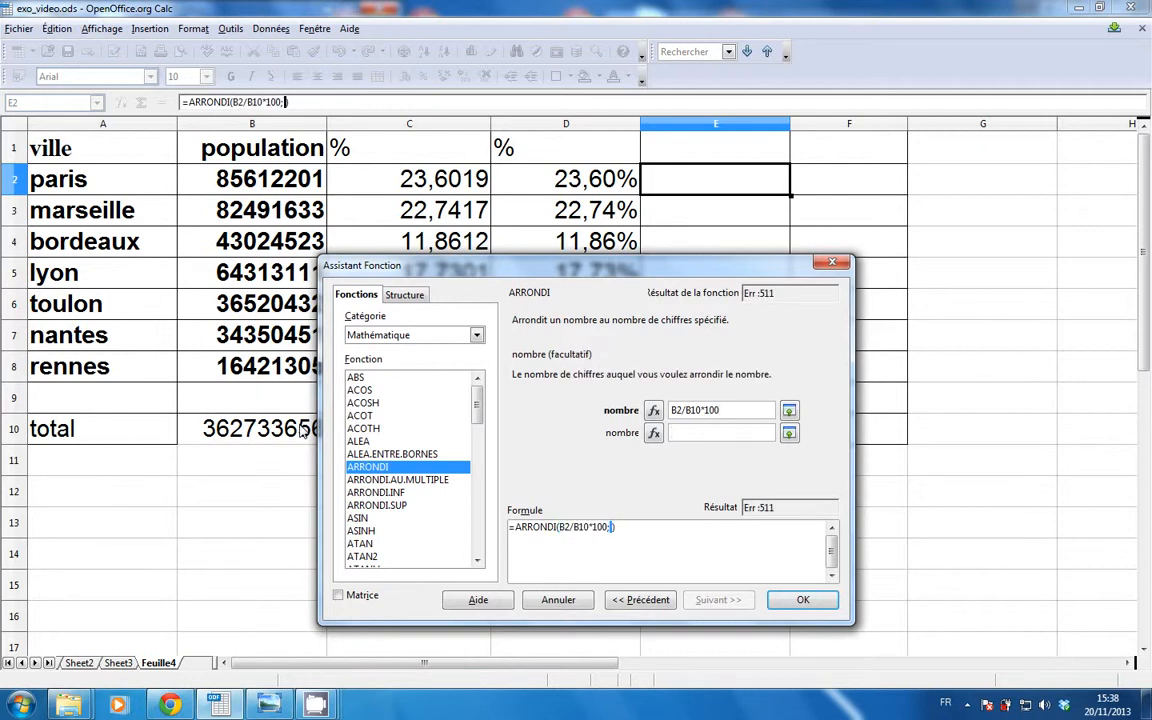
type("1")
left_click(803, 600)
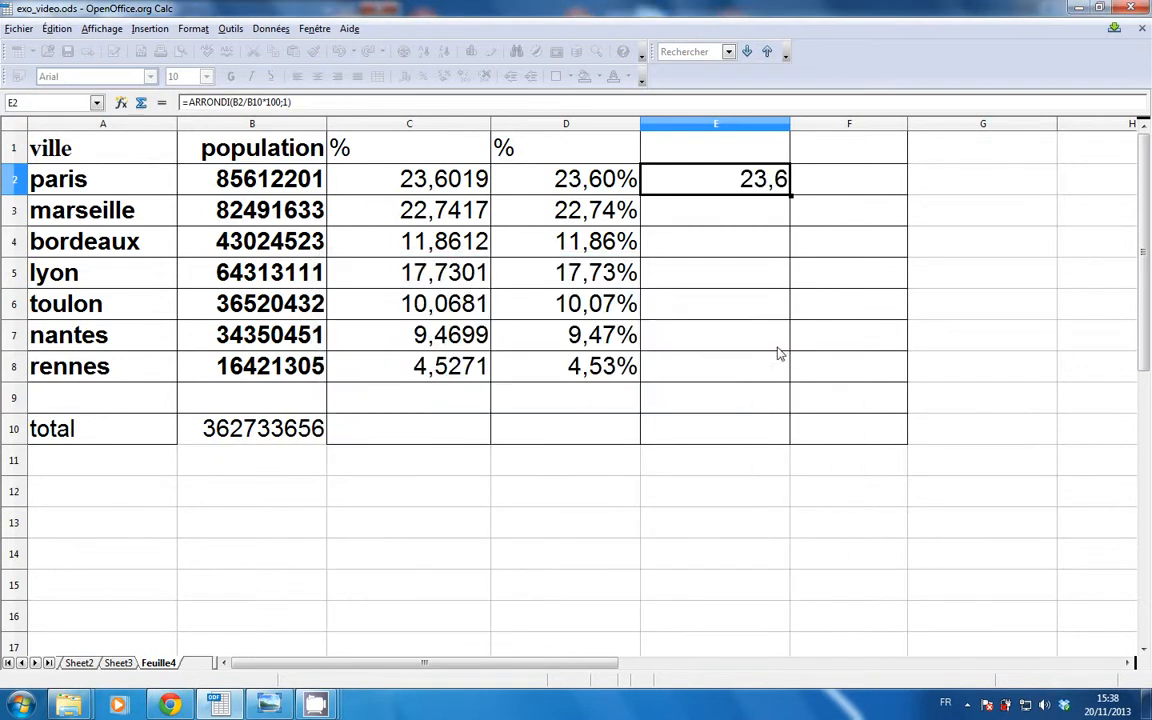
Step: Fix the total's row reference as B$10 in the E2 formula and fill the formula down to E8
double_click(766, 191)
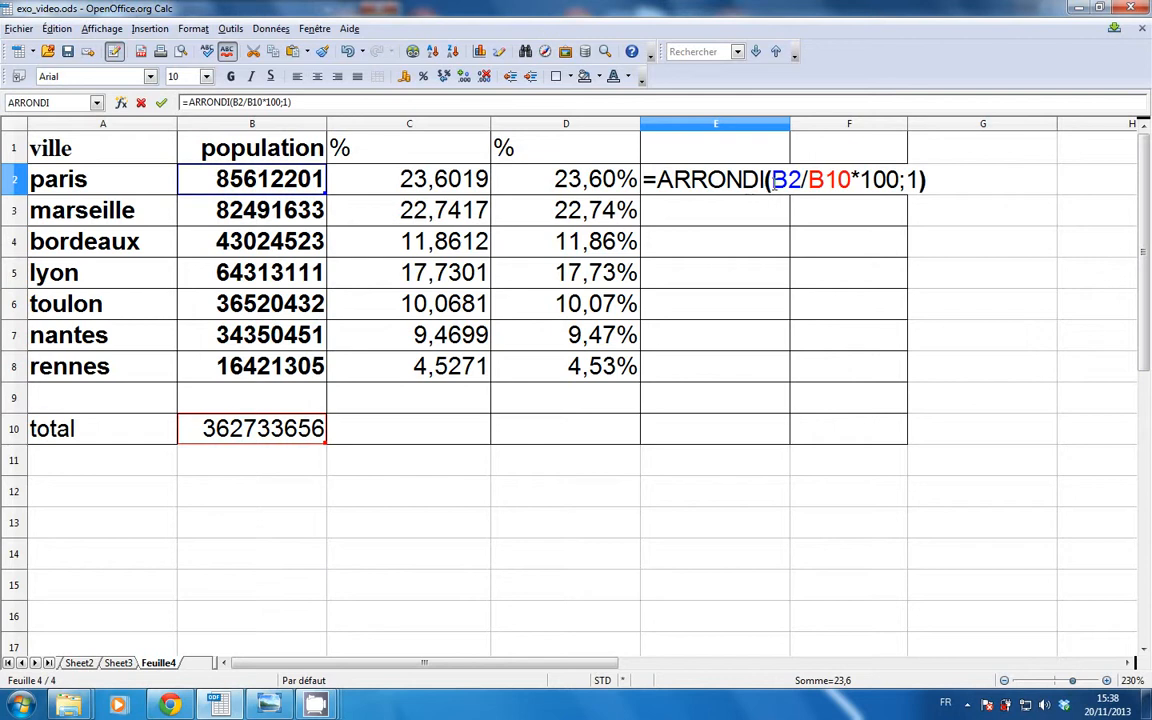
left_click(822, 179)
type("$")
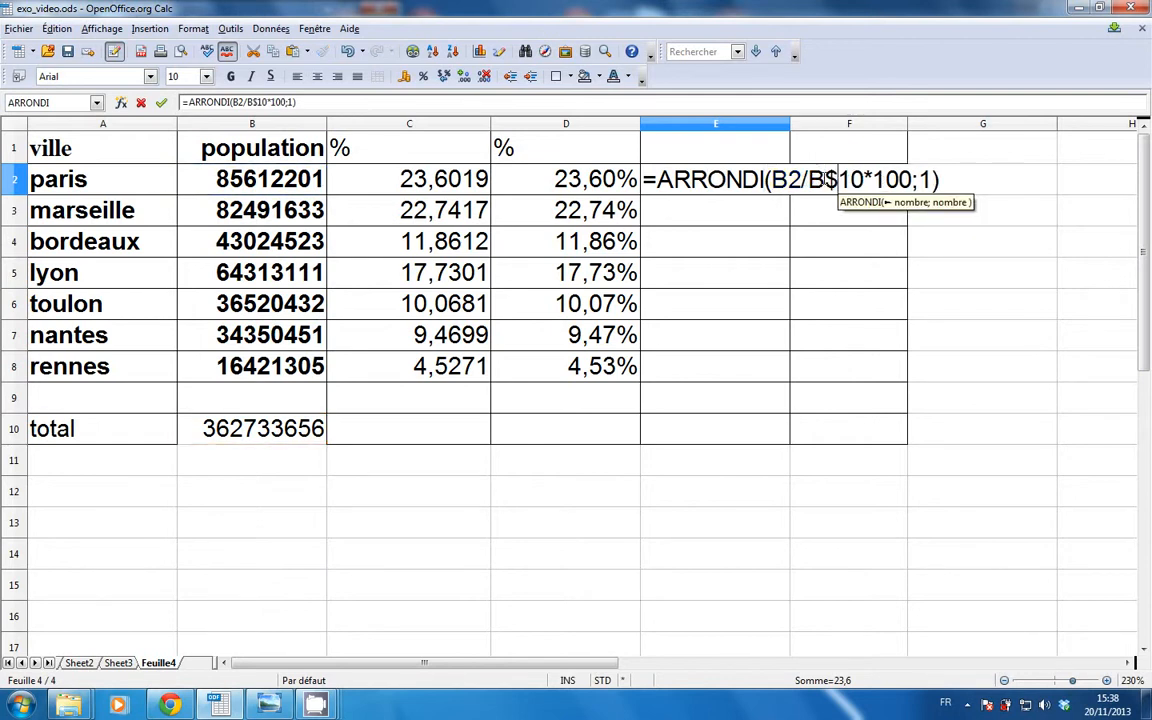
key("Return")
key("Up")
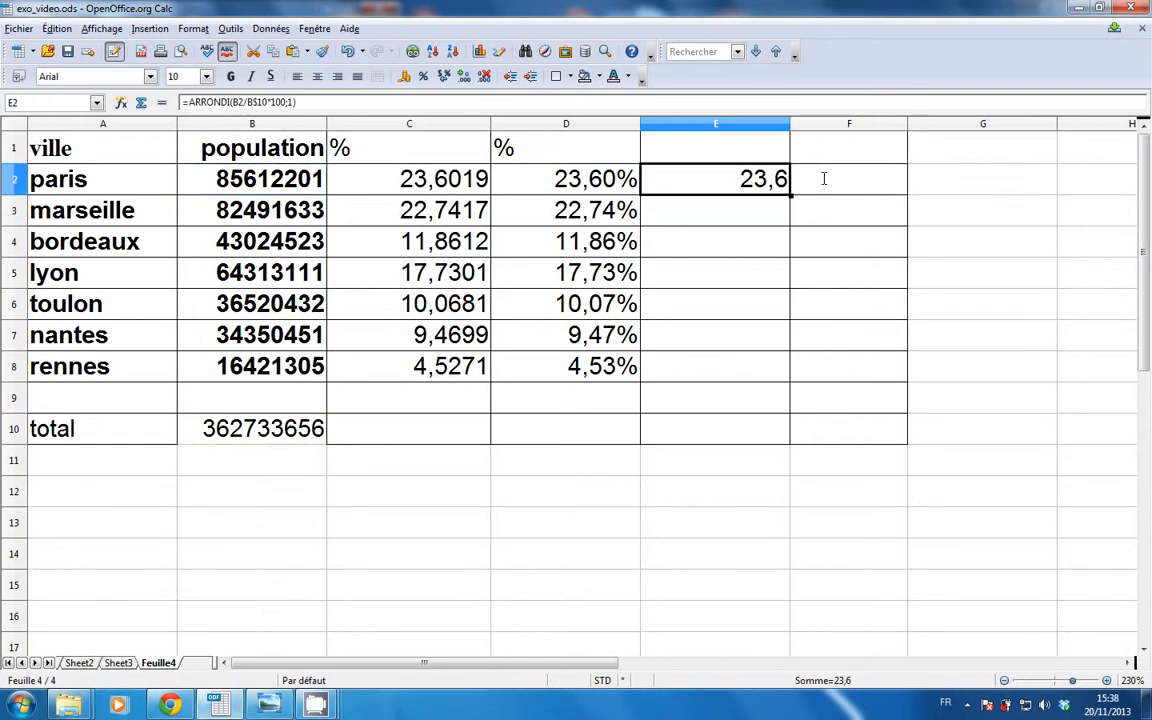
left_click_drag(790, 195, 778, 370)
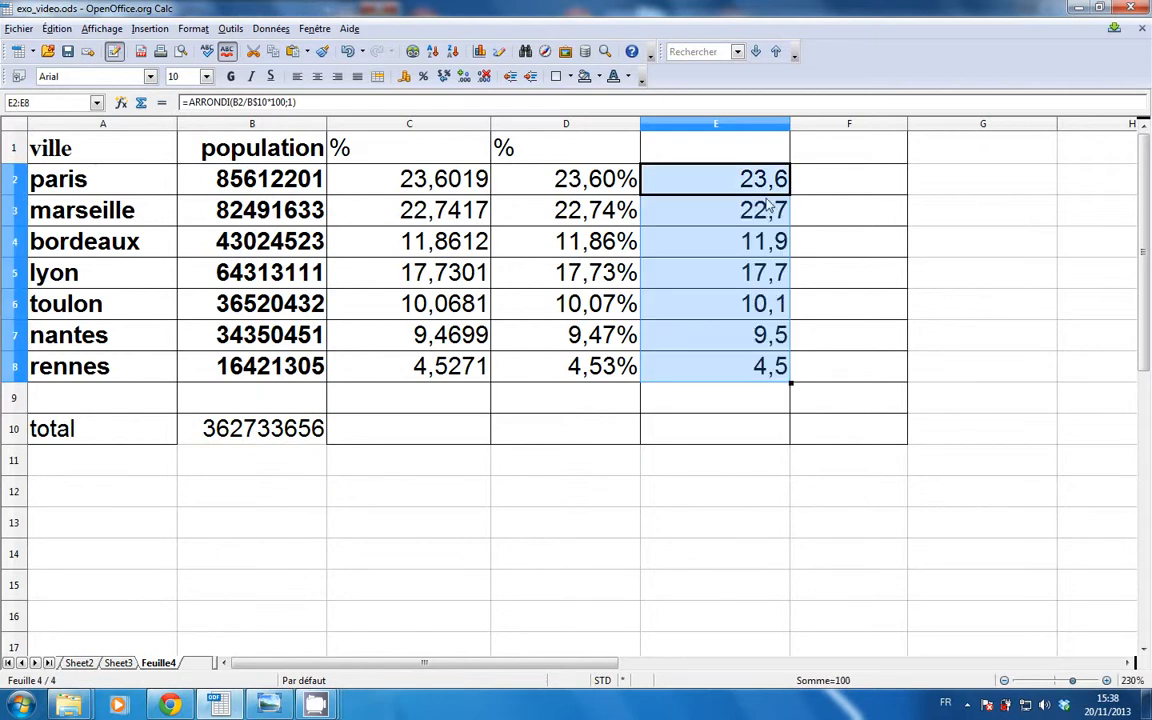
Step: Start a function in cell F2 with the function wizard and choose ARRONDI from the Mathématique category
left_click(820, 188)
left_click(121, 102)
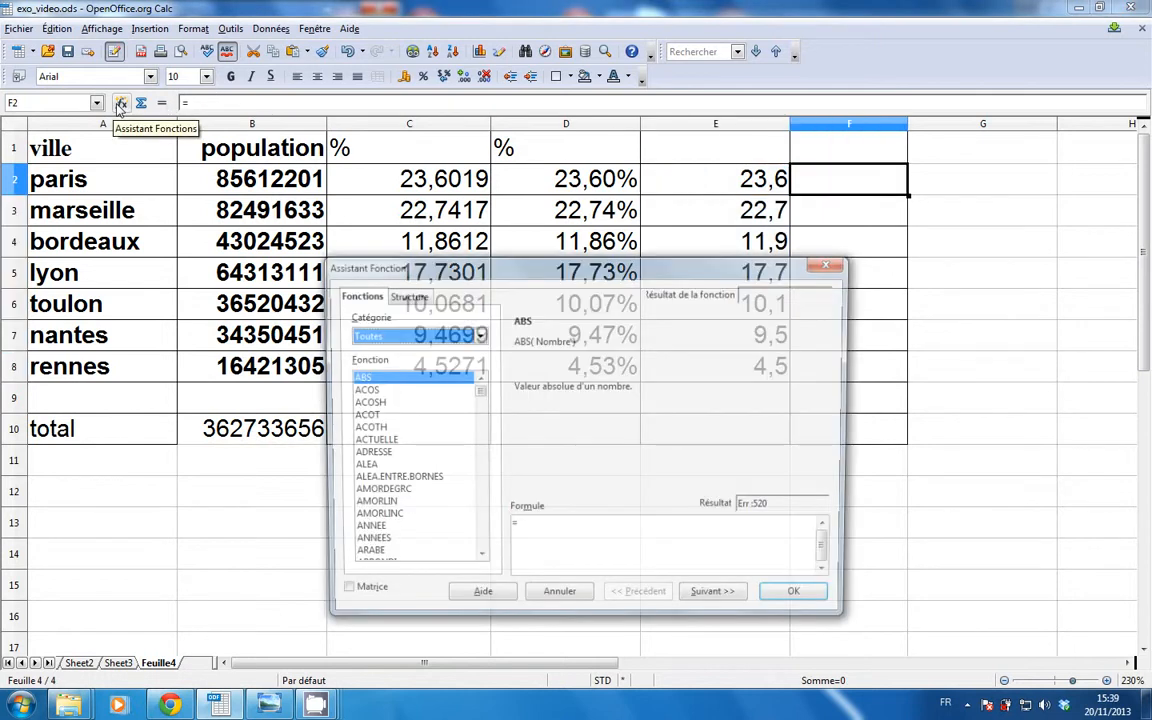
left_click(373, 336)
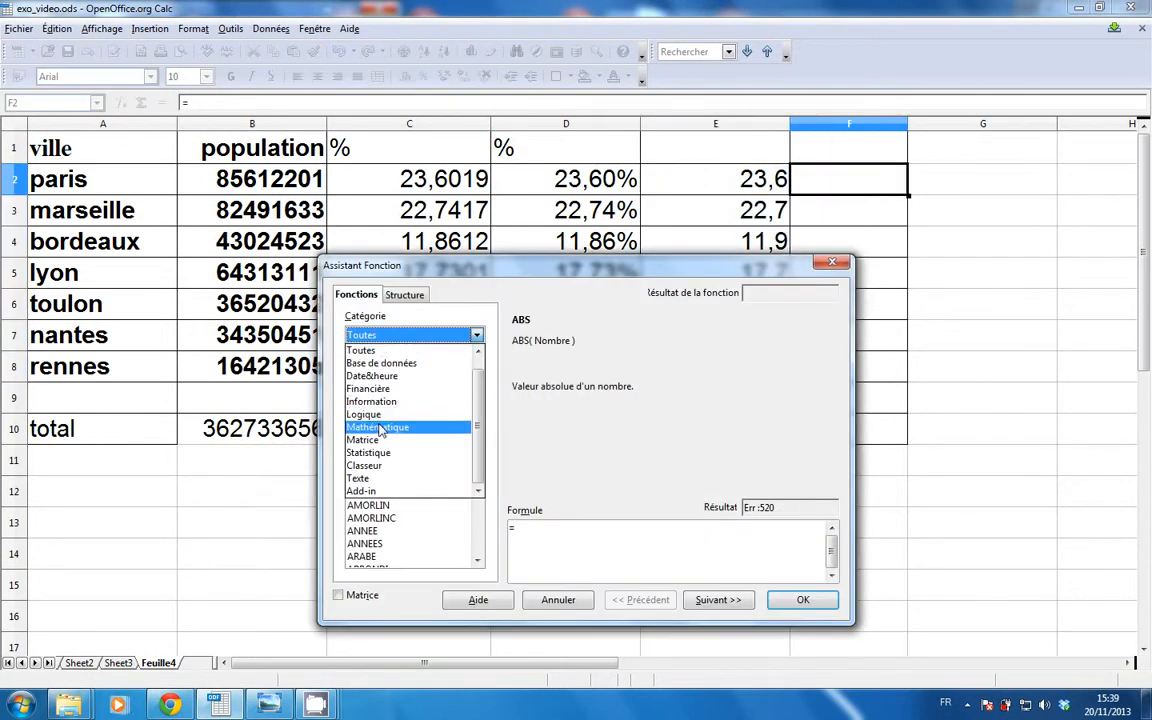
left_click(383, 426)
double_click(367, 466)
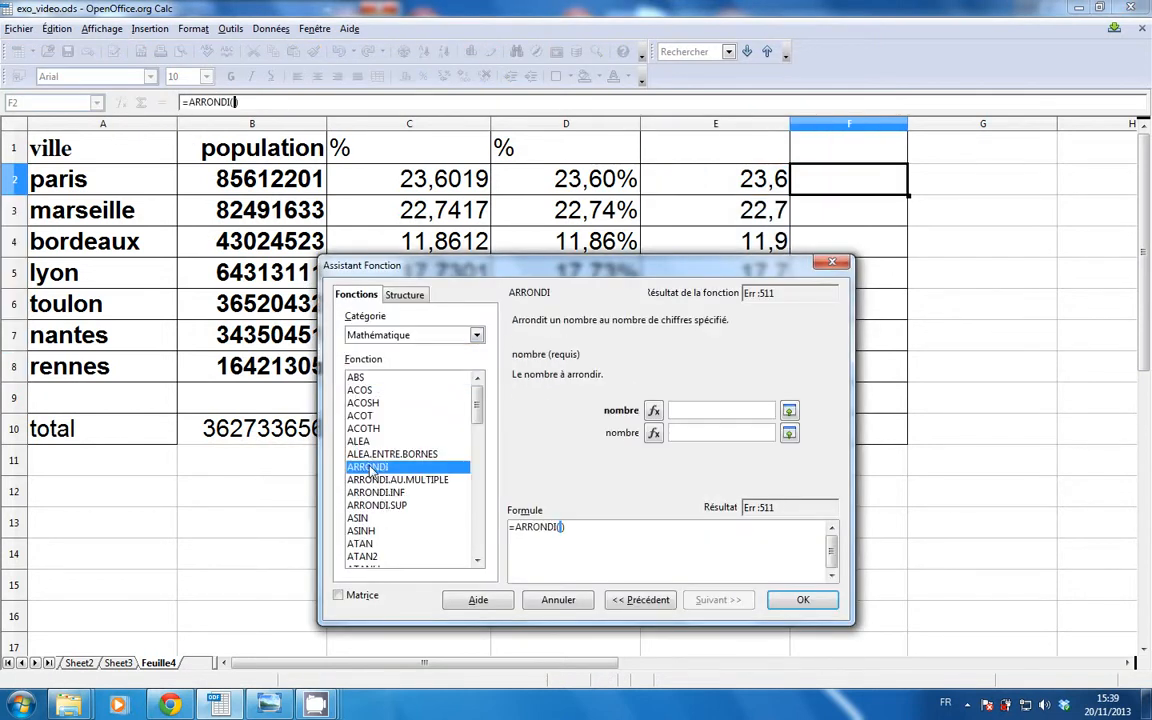
Step: Enter B2/B10*100 as the number to round in F2 and go to the number-of-digits argument
left_click(260, 189)
type("/")
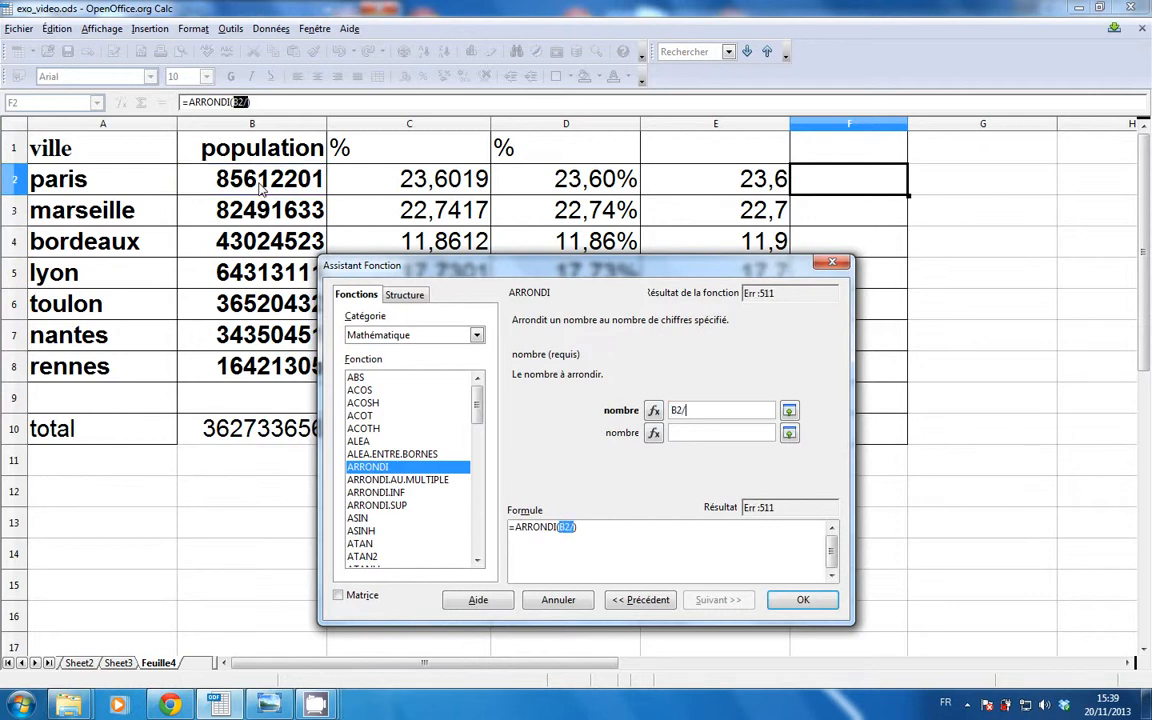
left_click(236, 430)
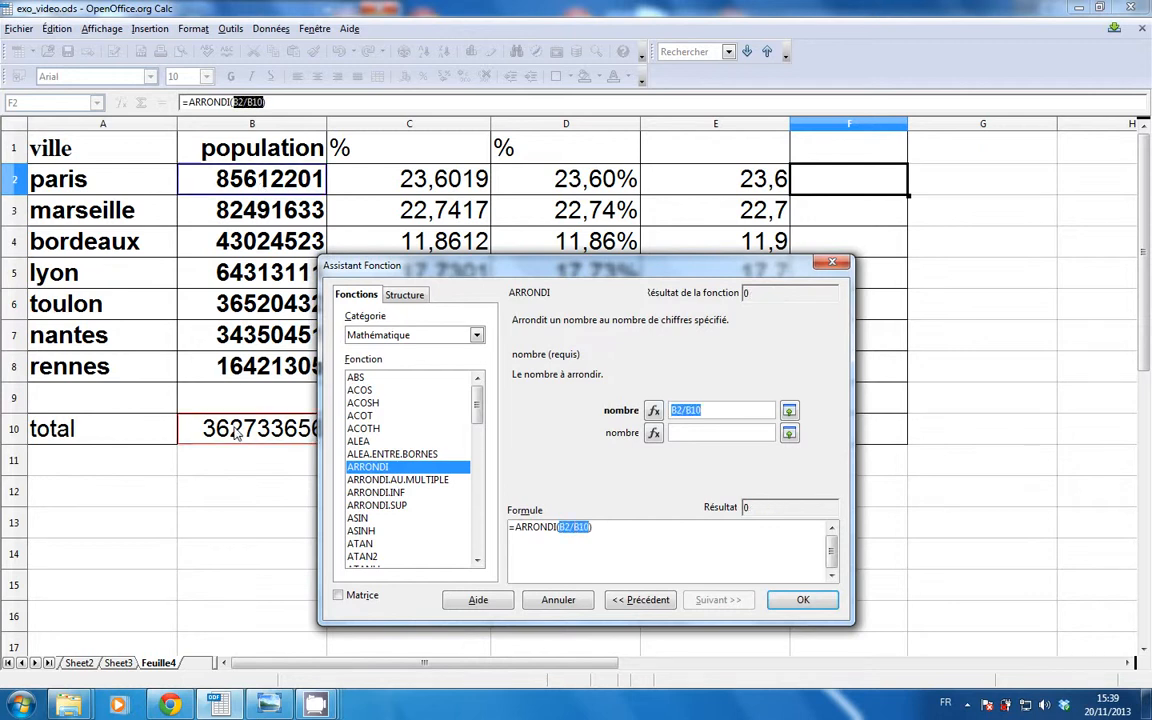
type("*100")
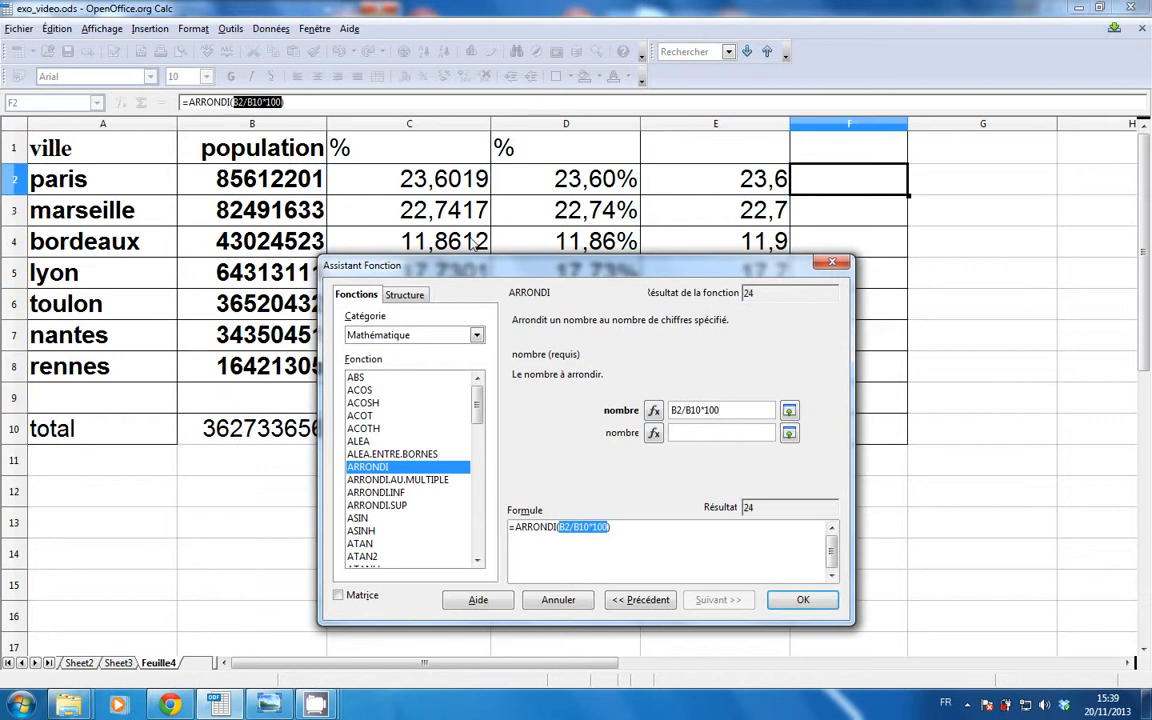
left_click_drag(483, 270, 324, 136)
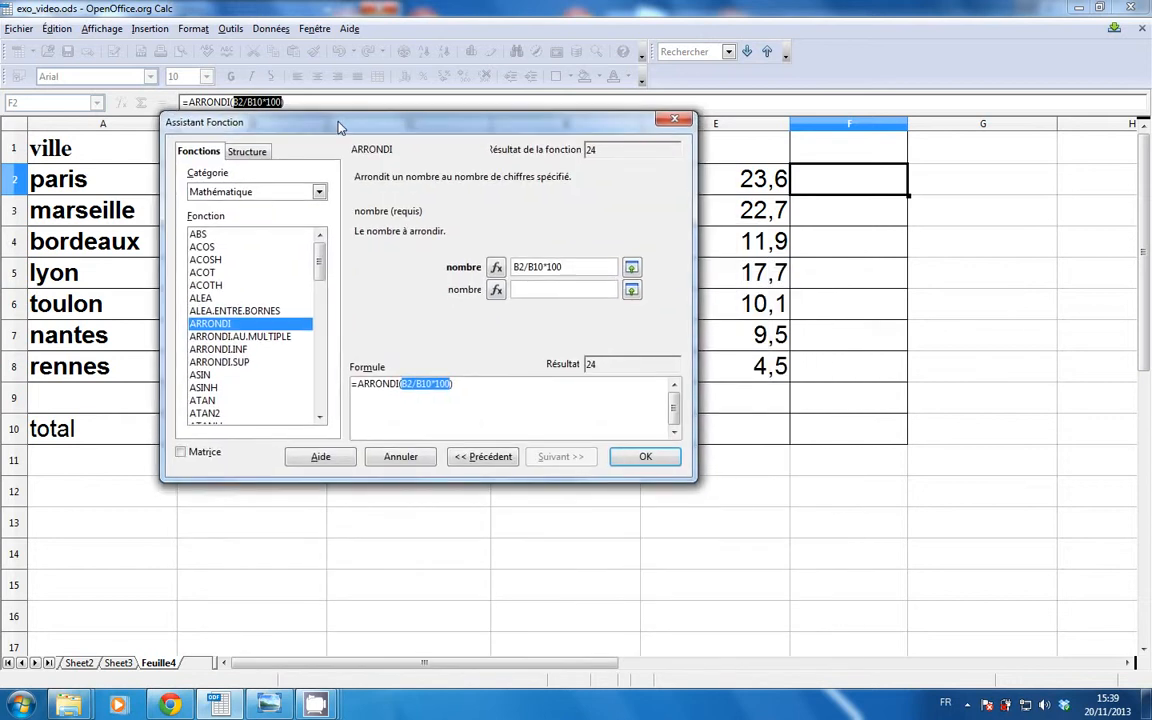
left_click(521, 292)
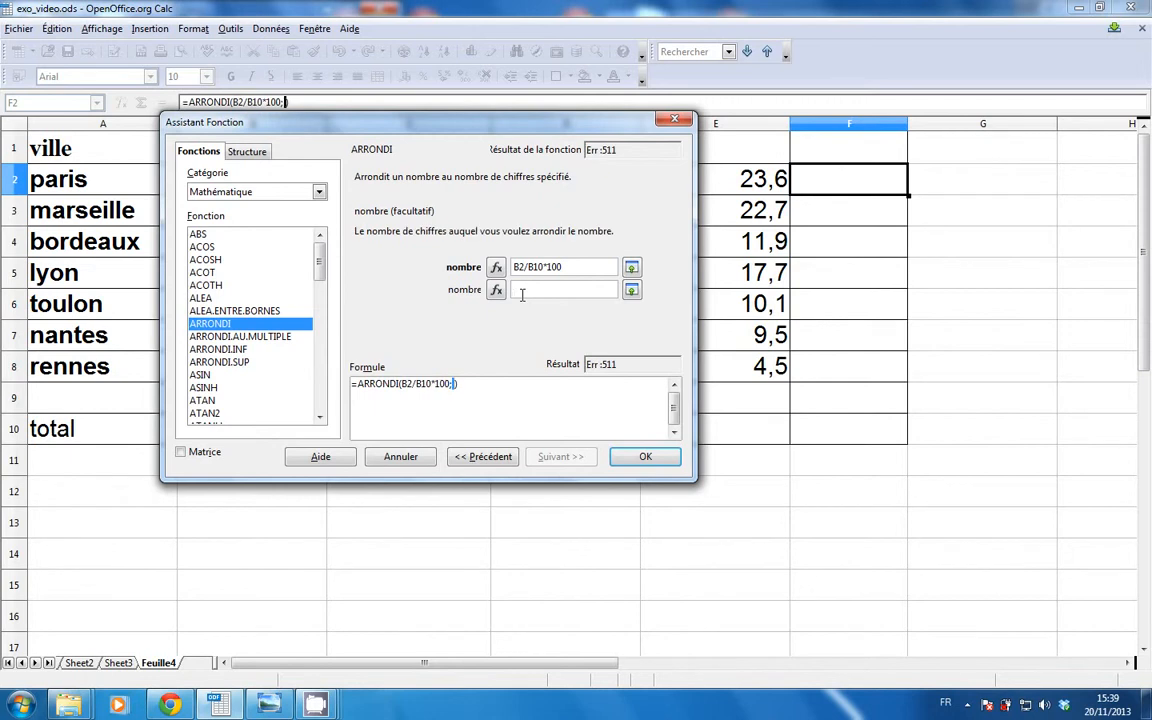
key("ctrl+1")
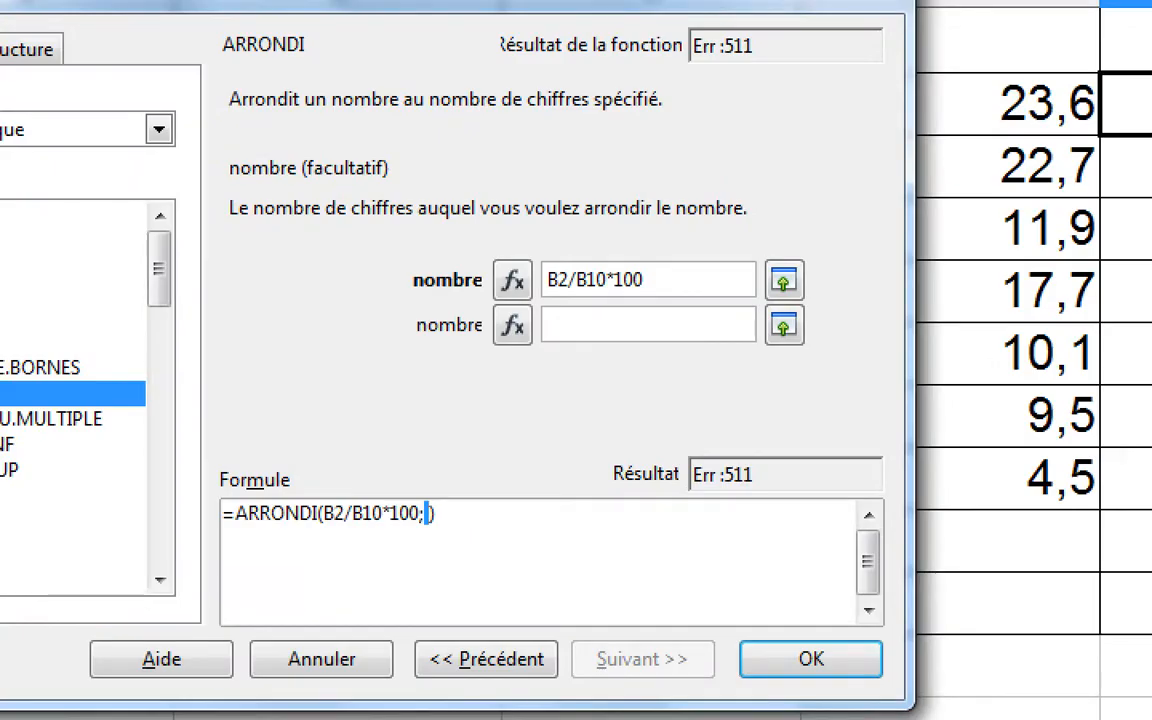
left_click(576, 360)
mouse_move(678, 212)
left_mouse_down()
mouse_move(717, 215)
mouse_move(540, 244)
mouse_move(636, 208)
left_mouse_up()
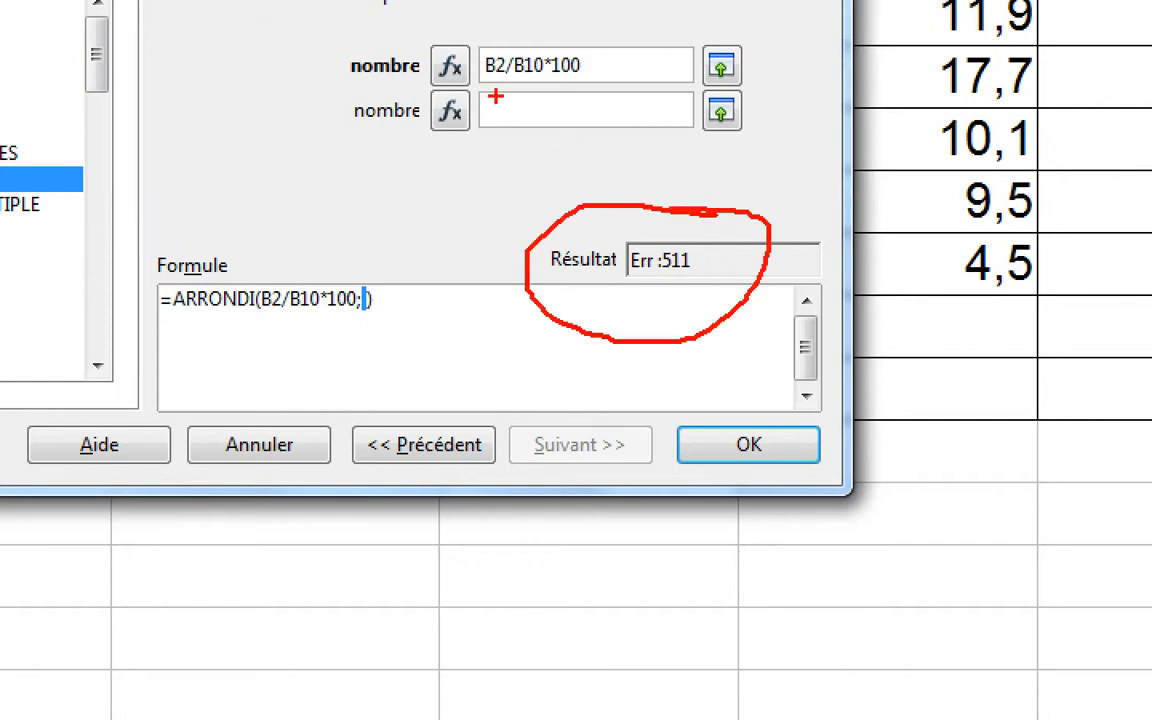
key("Escape")
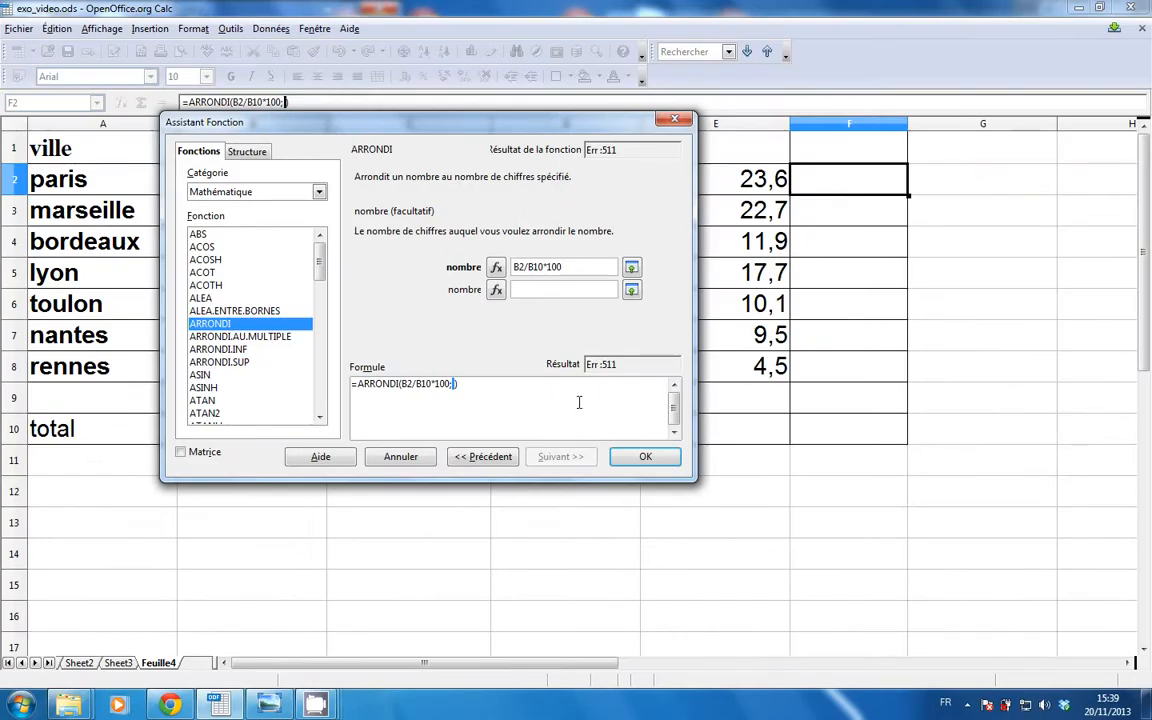
Step: Set the number of digits to 0 and complete the ARRONDI function in F2
type("0")
left_click(643, 458)
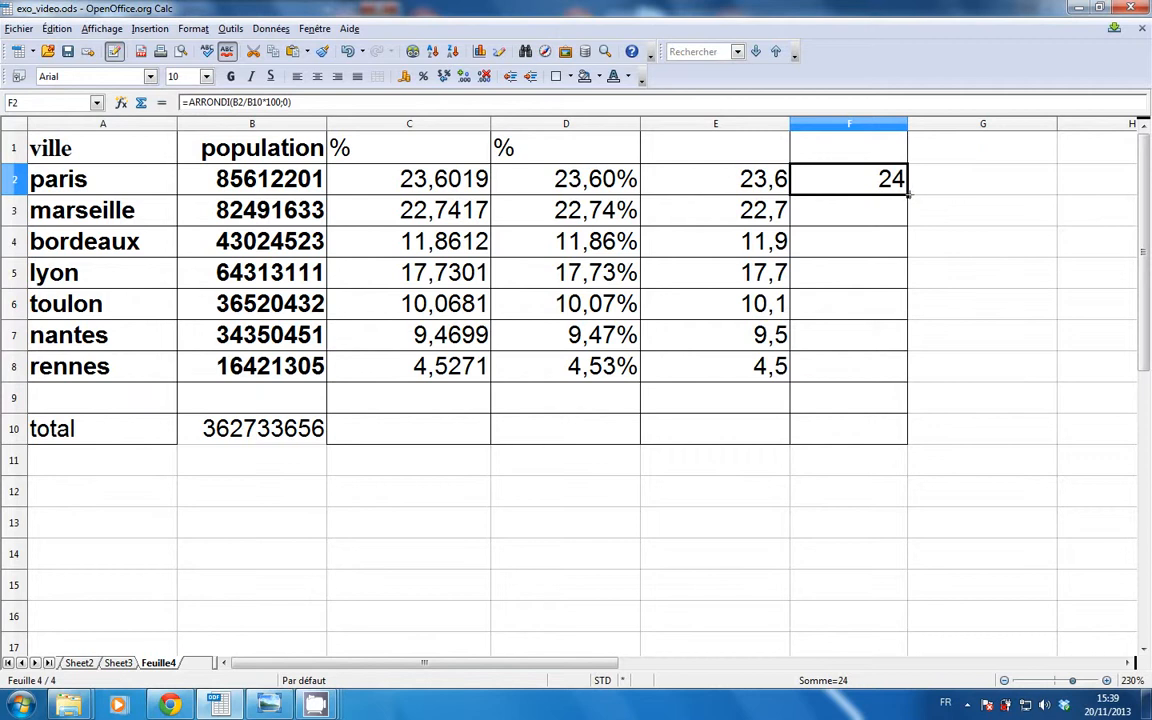
Step: Try to fill the F2 formula down to F6 and check the cell references in F3's formula
left_click_drag(908, 197, 825, 292)
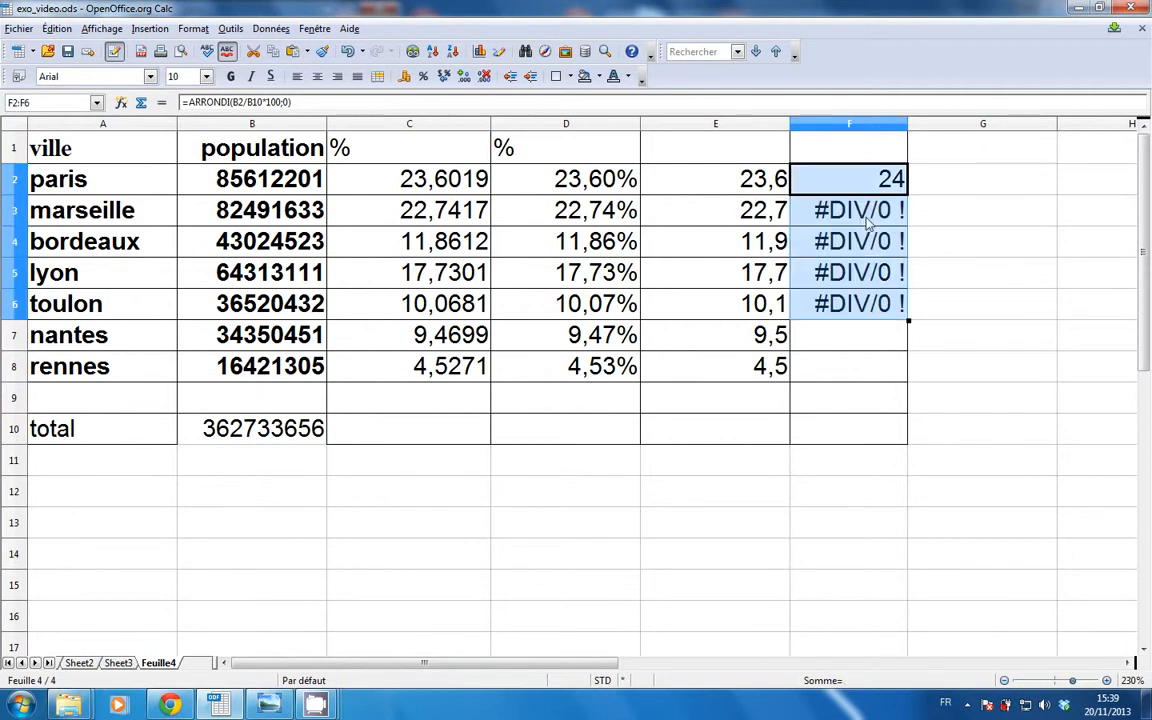
double_click(868, 222)
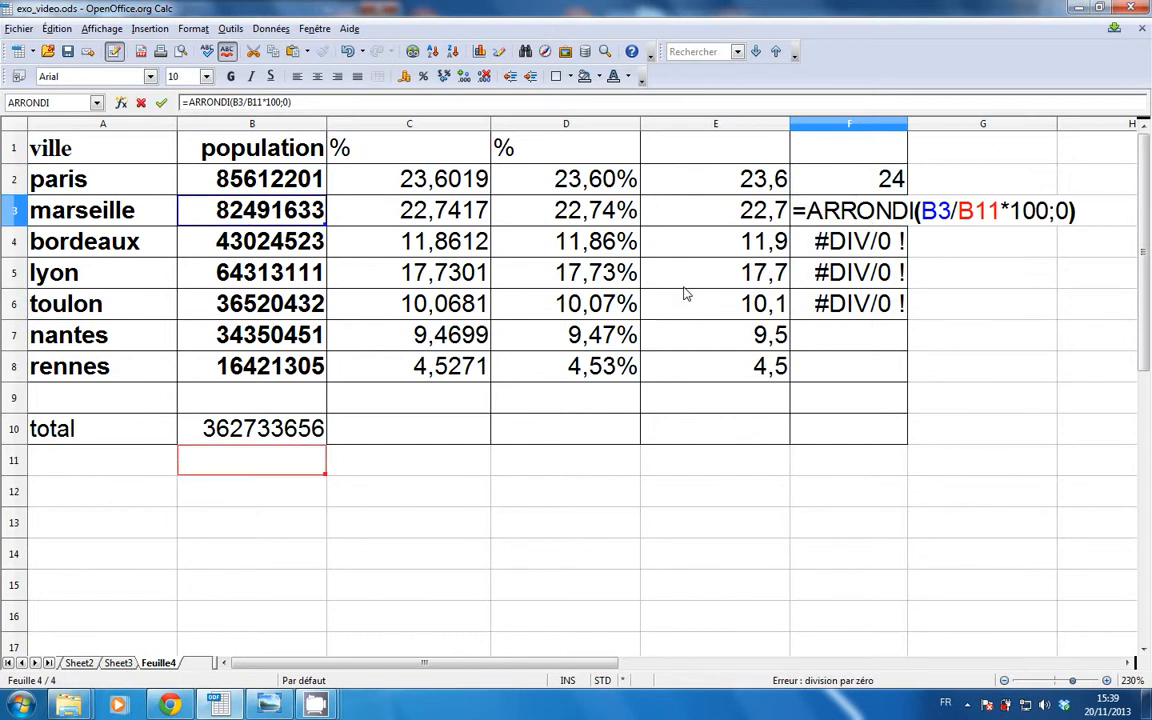
key("Escape")
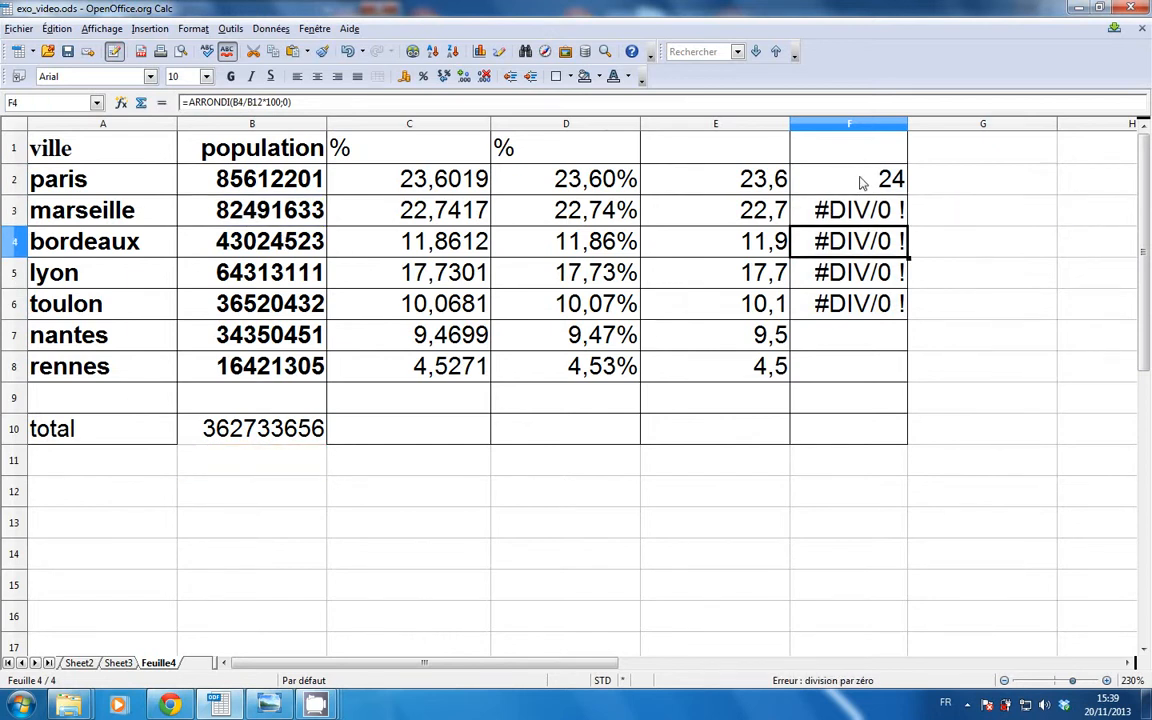
Step: Fix the total's row reference as B$10 in the F2 formula and fill the formula down to F8
left_click(862, 181)
double_click(862, 181)
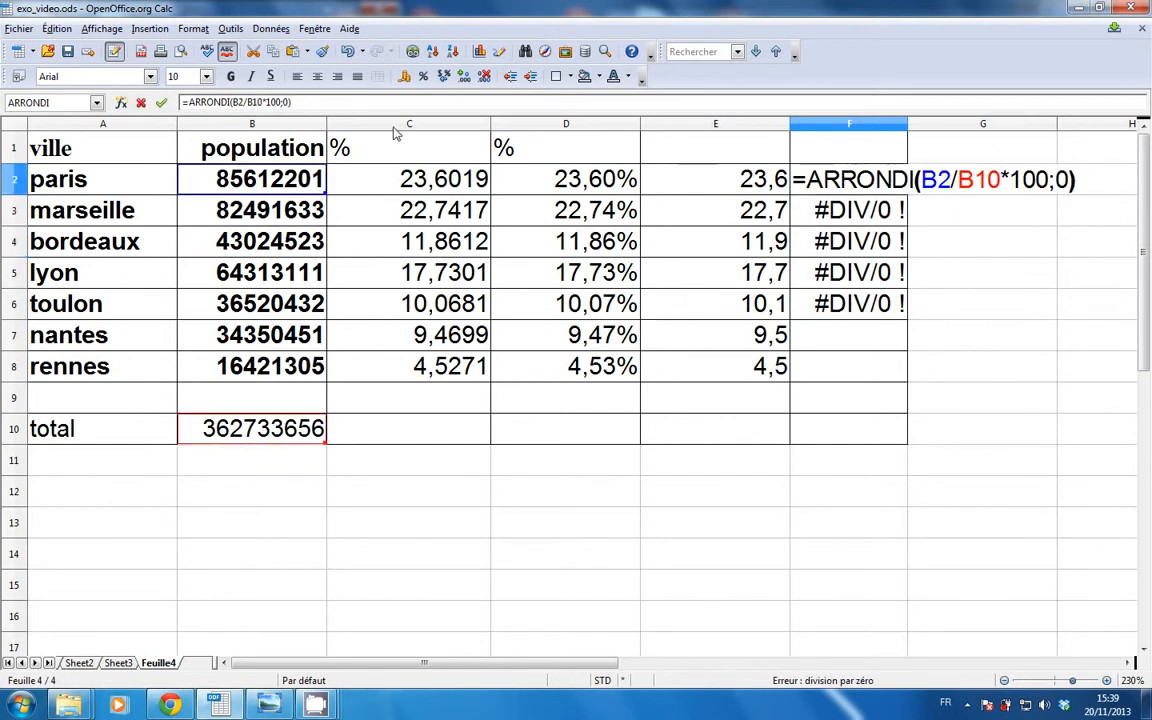
left_click(240, 102)
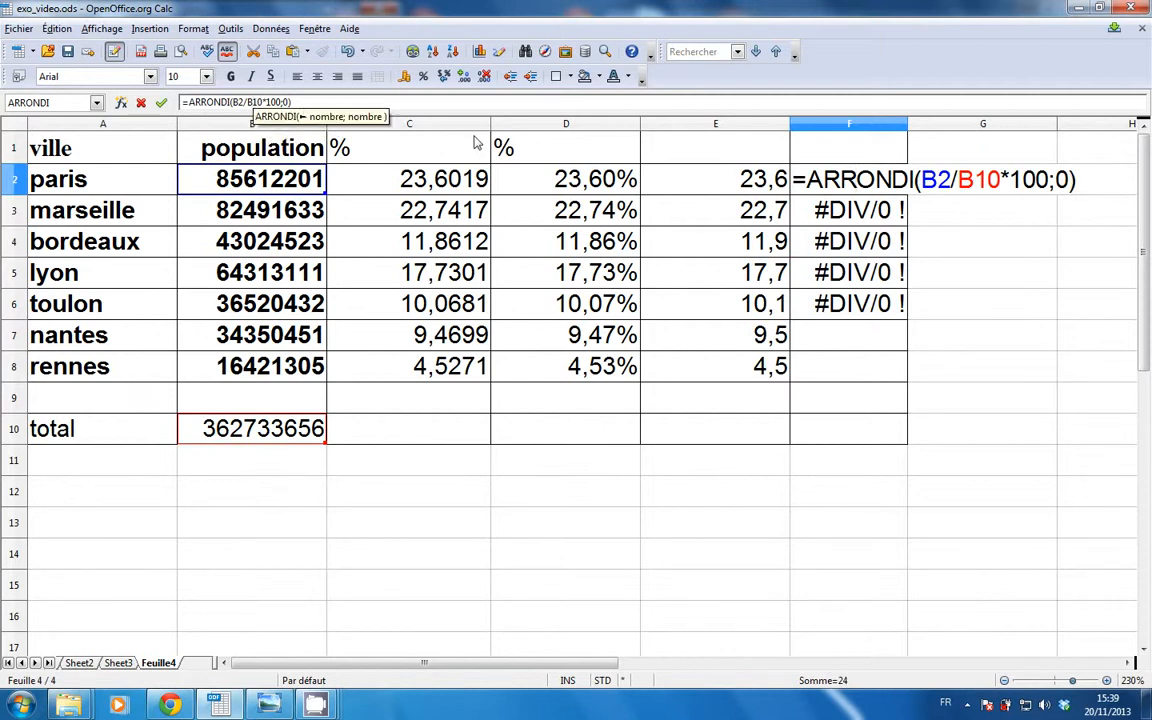
type("$")
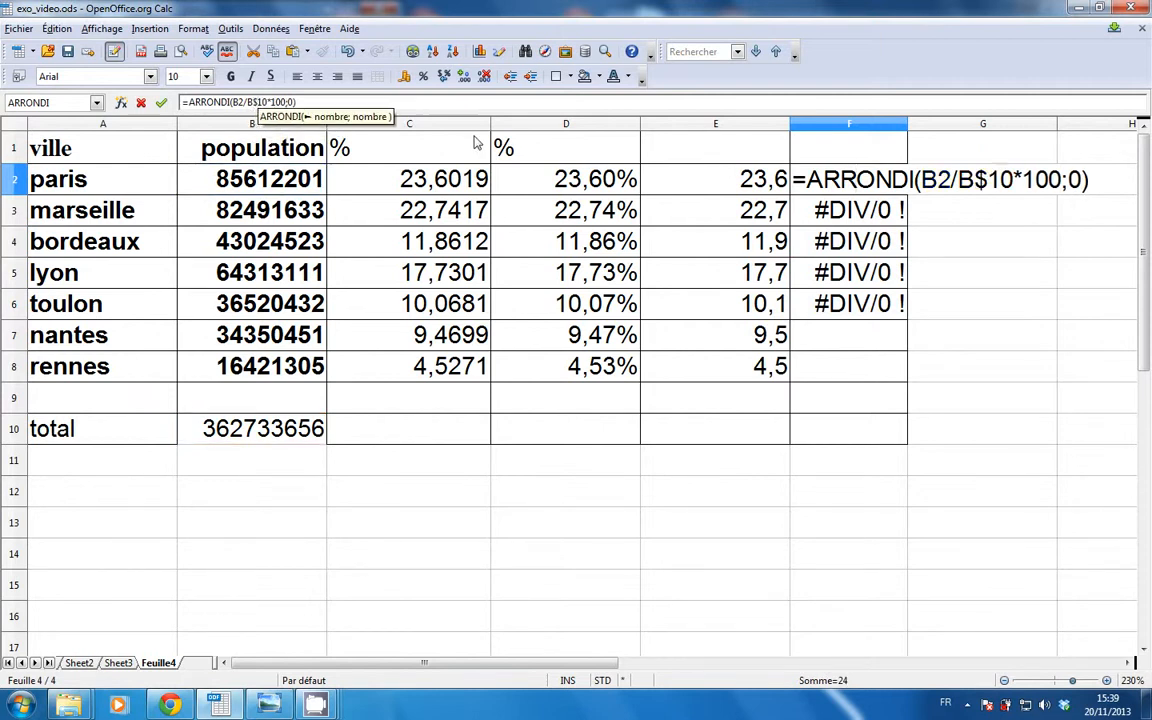
key("Return")
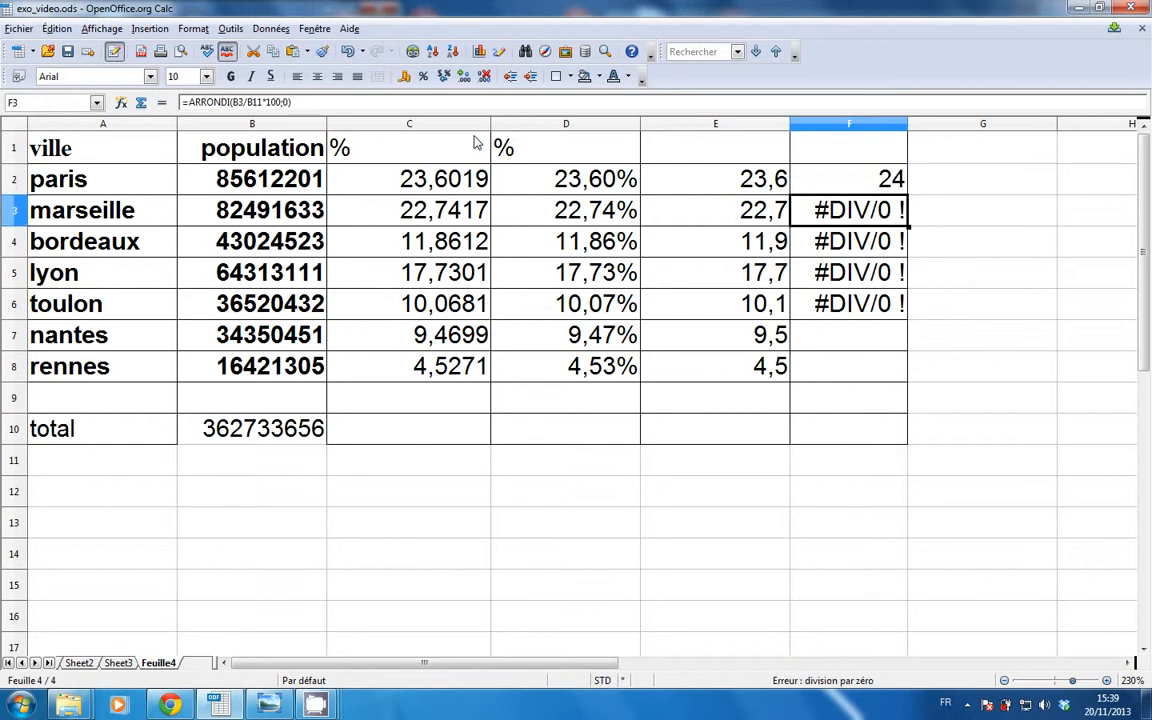
left_click(868, 178)
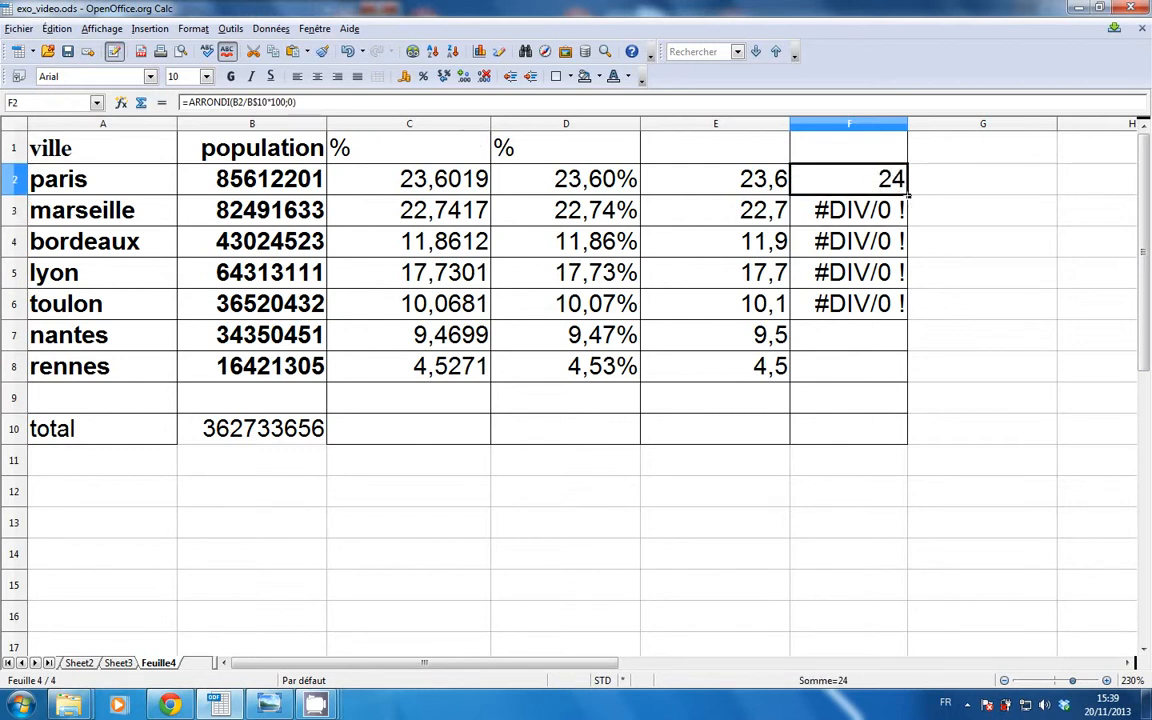
left_click_drag(908, 196, 897, 367)
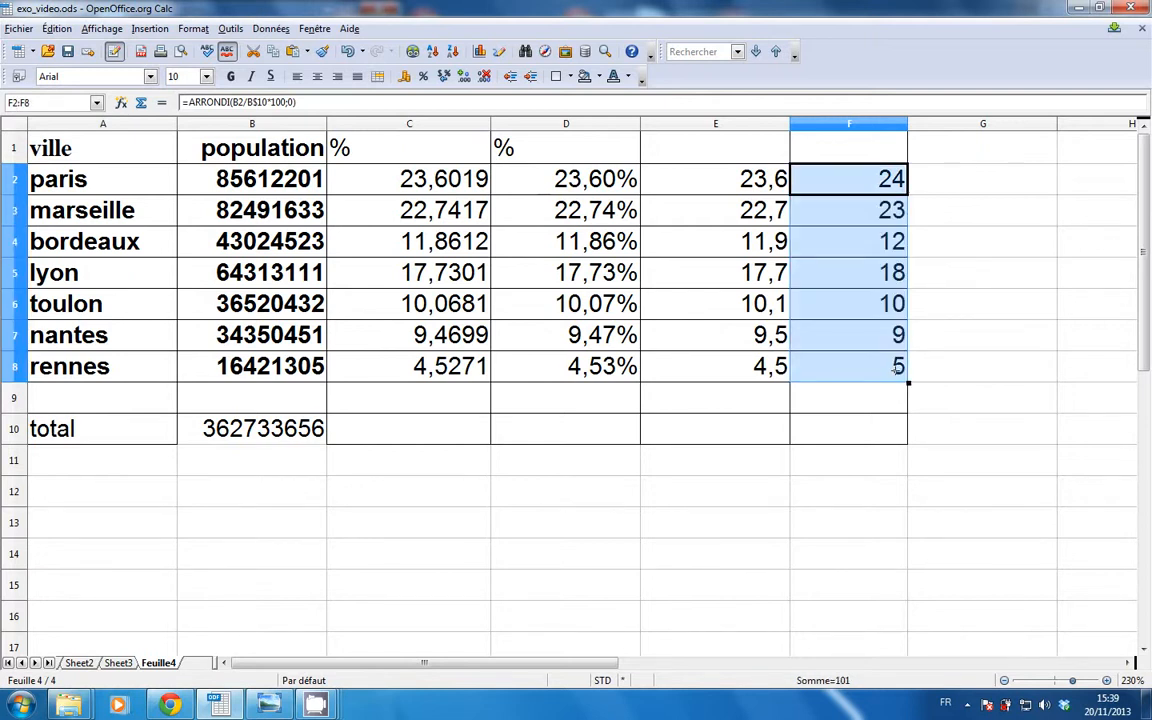